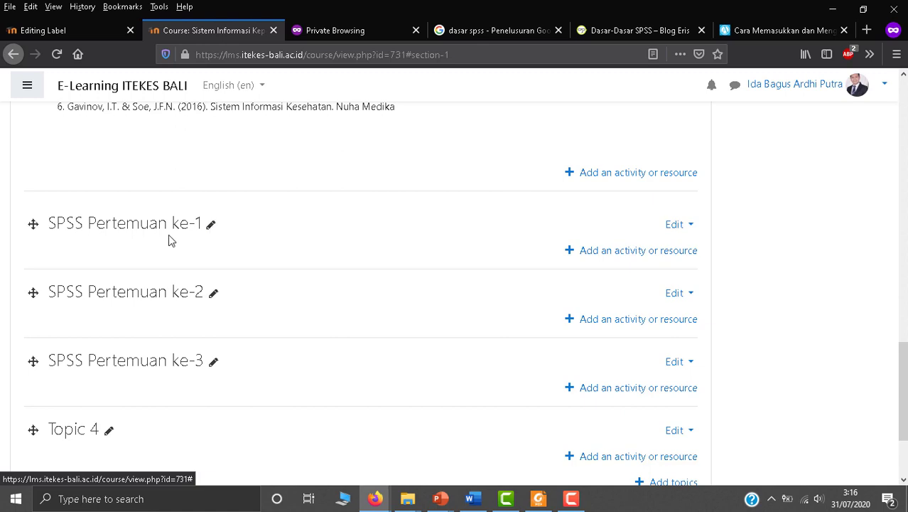
Step: Switch to Word and copy the introductory sentence and nine-item topic list under the SPSS Pertemuan ke-1 heading
click(471, 498)
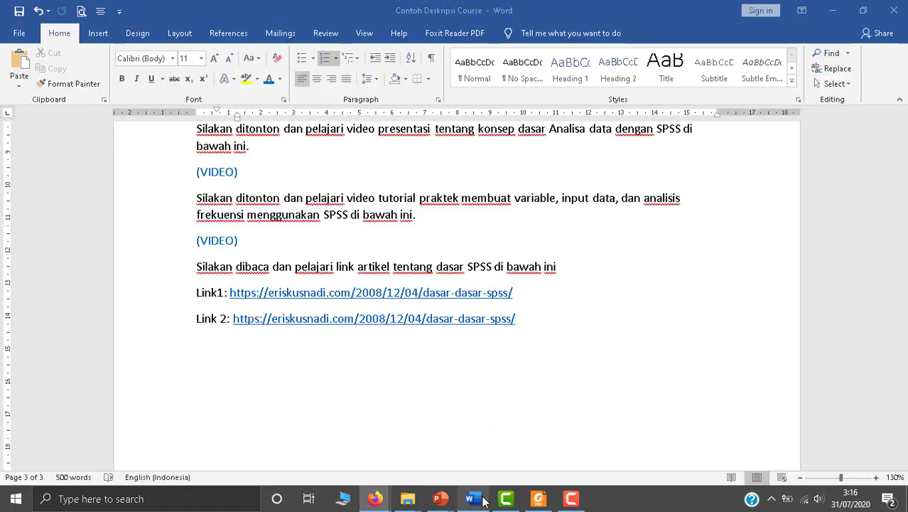
scroll(363, 319, up, 5)
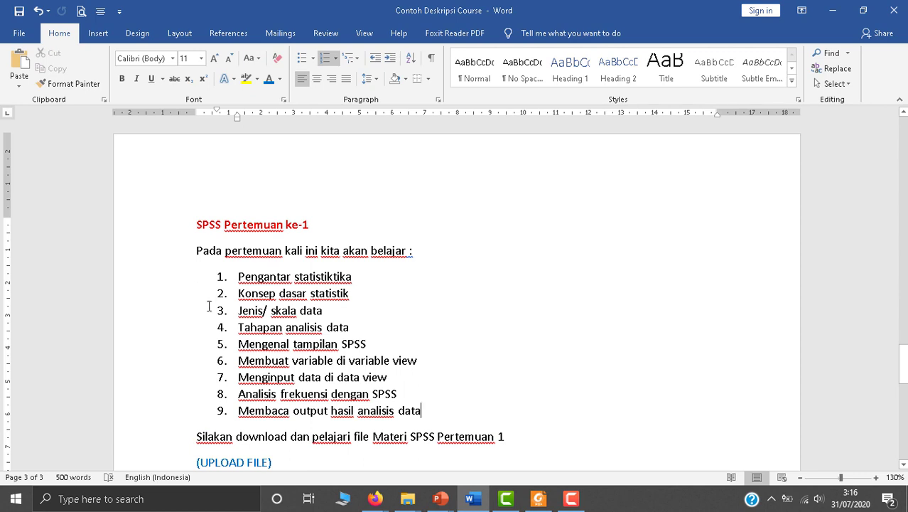
drag(196, 248, 480, 375)
scroll(414, 353, down, 1)
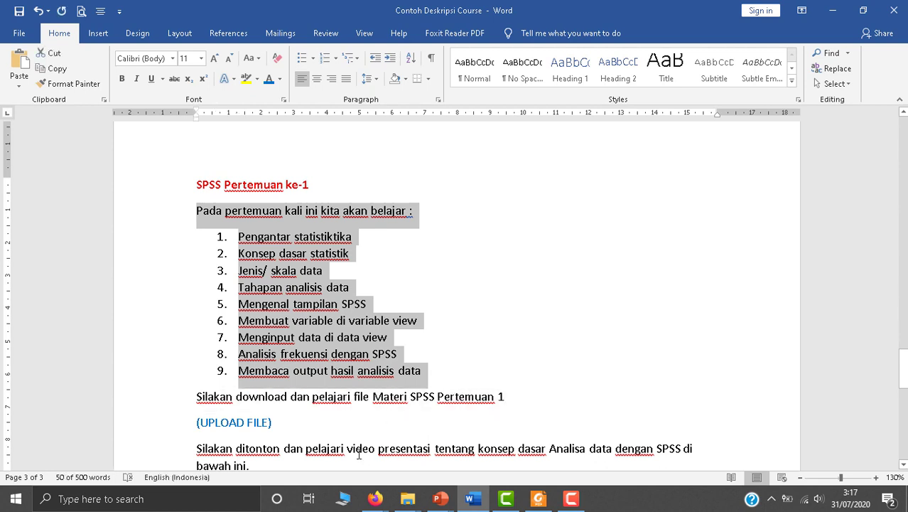
Step: Switch to the Firefox course page and open the SPSS Pertemuan ke-1 topic for editing, ready to fill in its summary
click(374, 498)
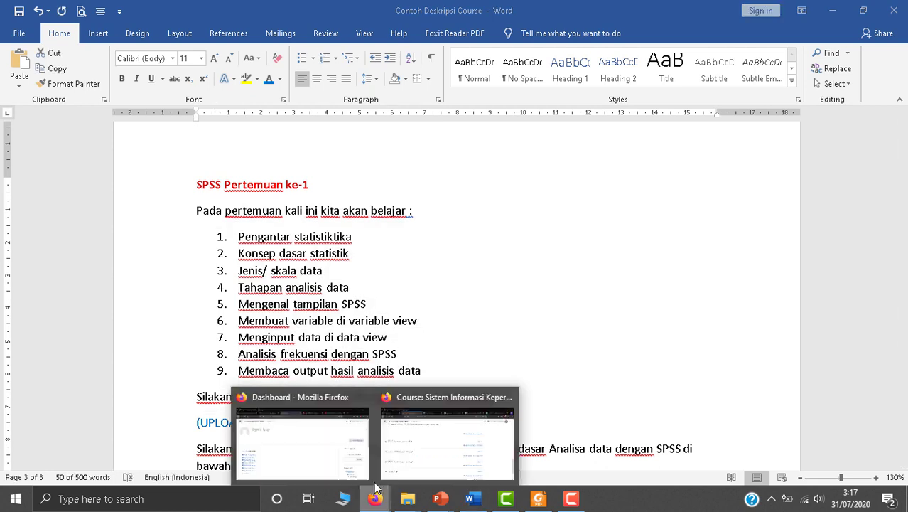
click(440, 449)
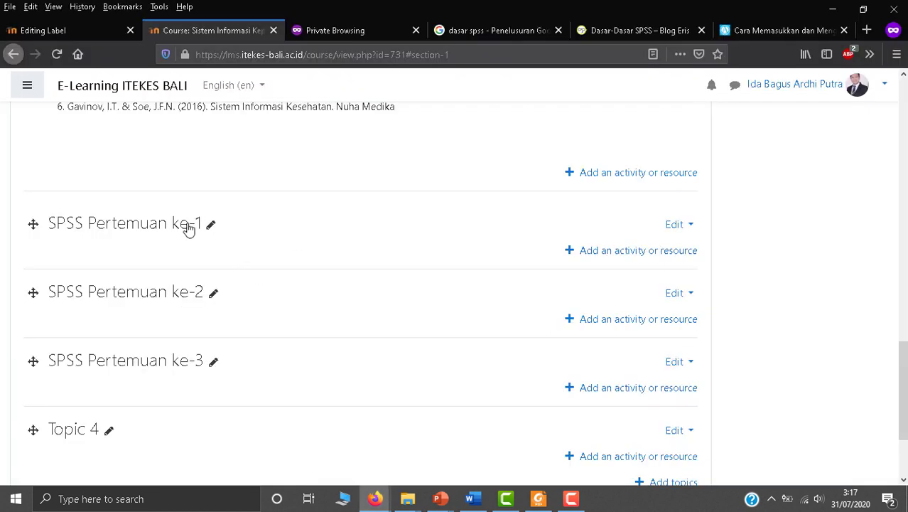
click(691, 229)
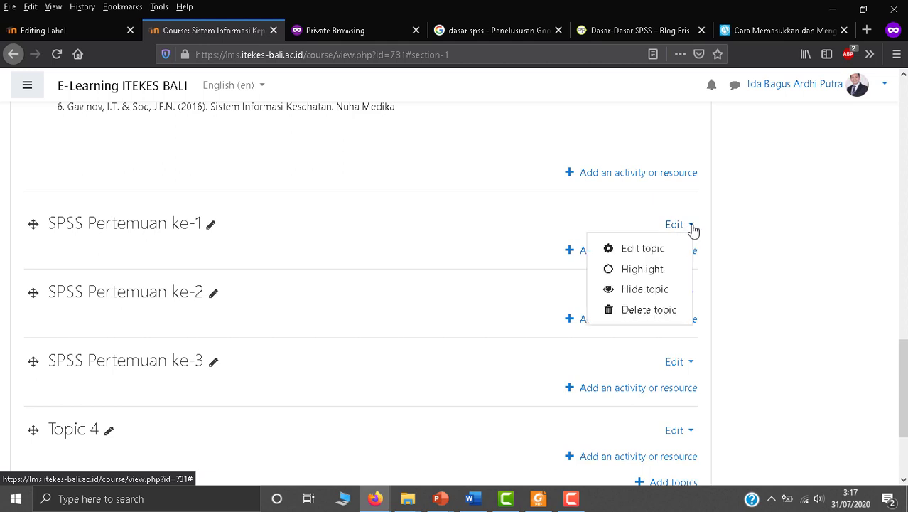
click(650, 250)
scroll(341, 323, down, 2)
click(329, 299)
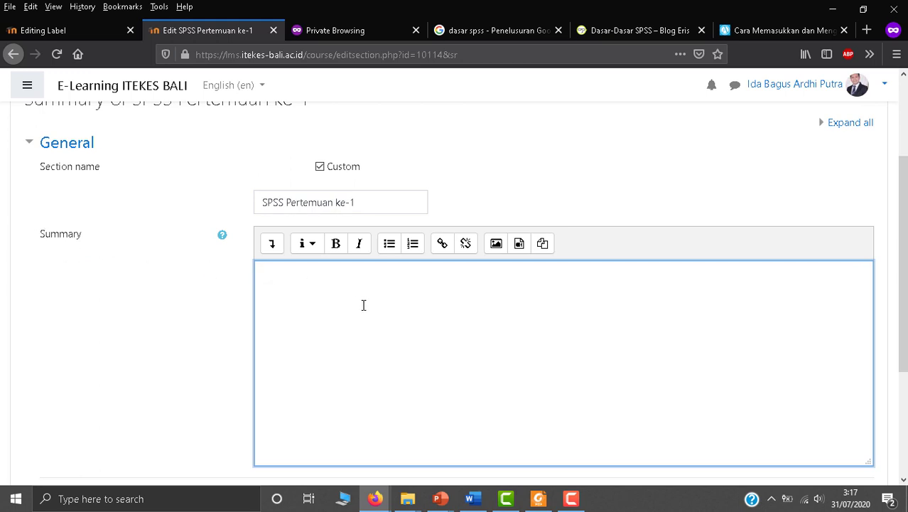
Step: Paste the copied introduction and topic list into the topic's summary and save the changes
key(ctrl+v)
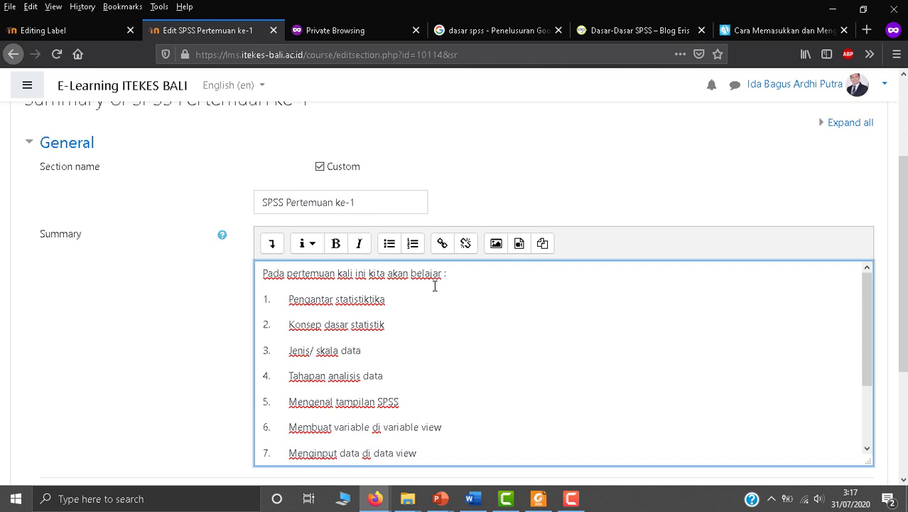
scroll(361, 297, down, 3)
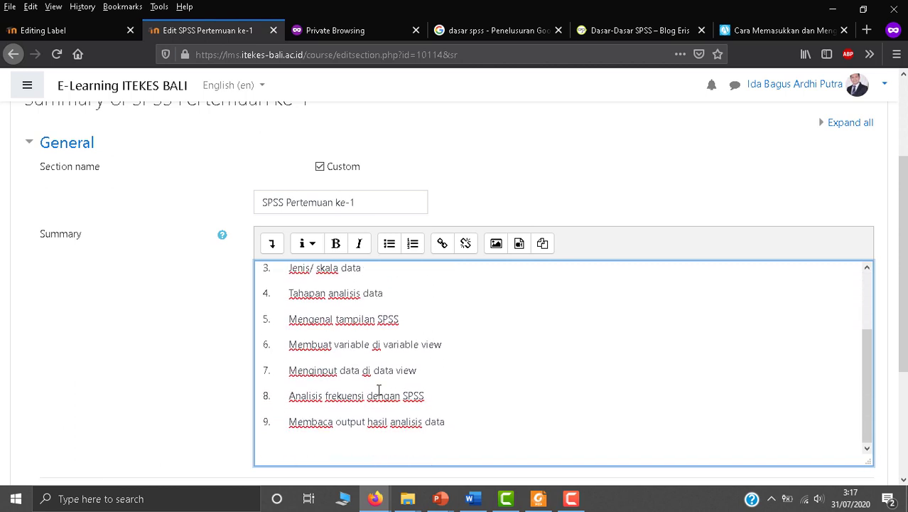
scroll(642, 341, down, 3)
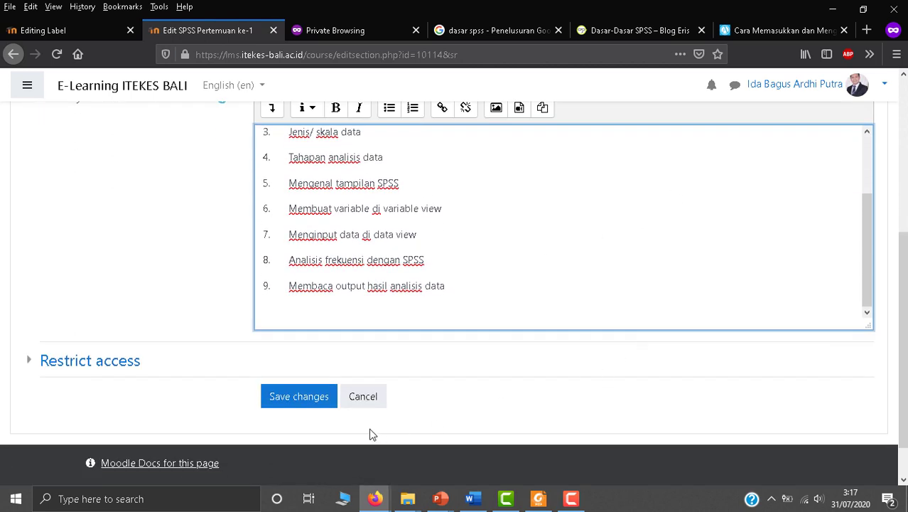
click(309, 398)
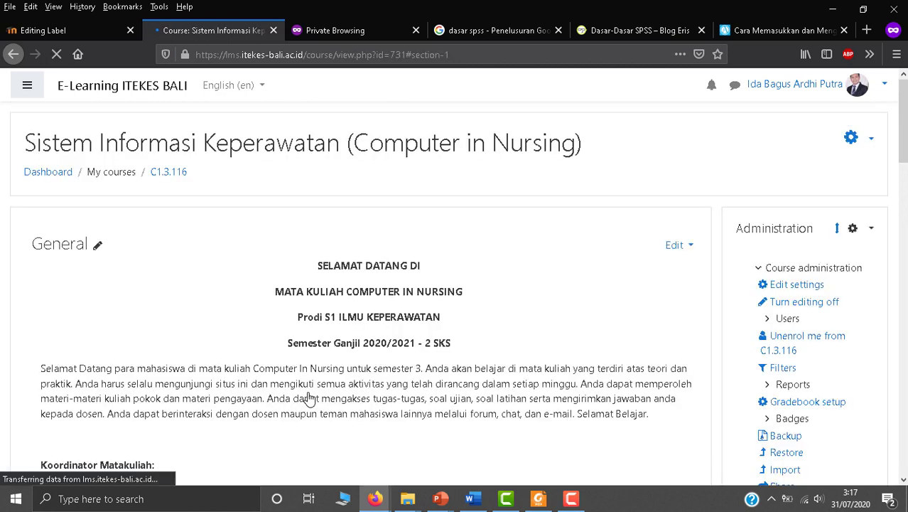
Step: Add a File resource to the SPSS Pertemuan ke-1 section
scroll(308, 389, up, 2)
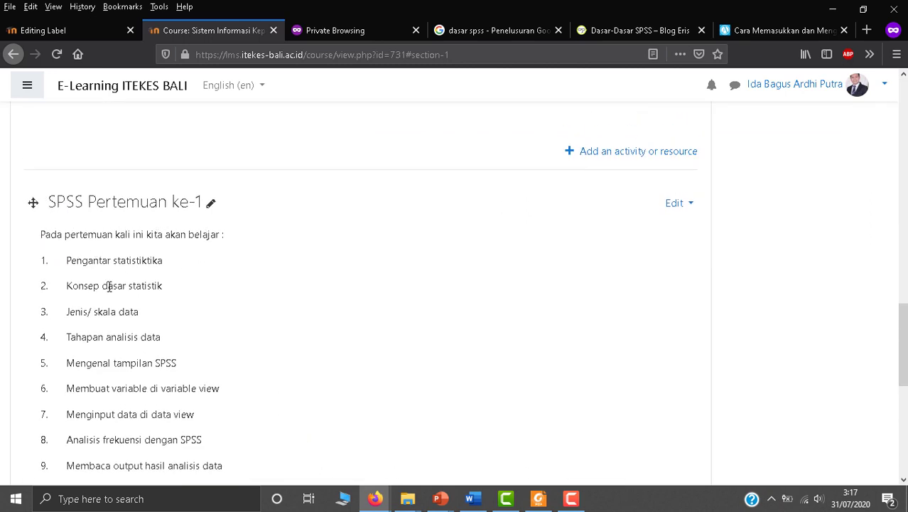
scroll(126, 340, down, 4)
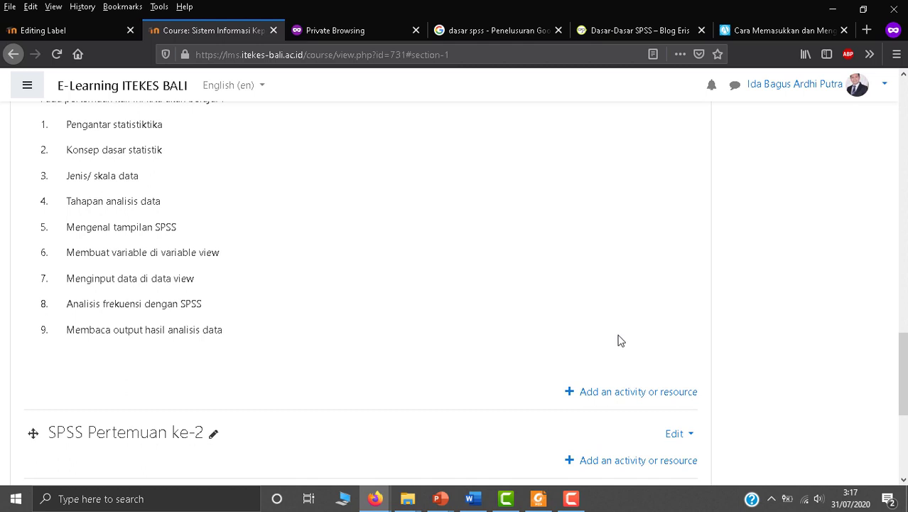
click(610, 395)
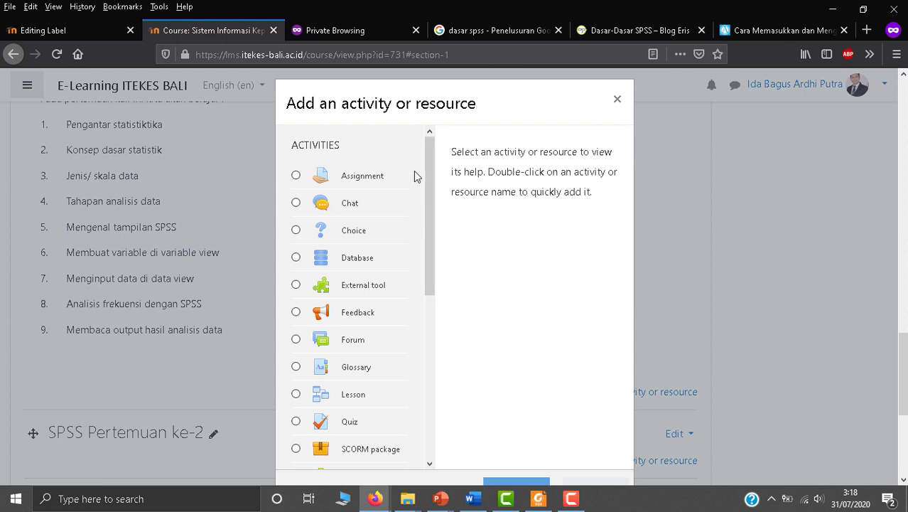
drag(432, 164, 433, 359)
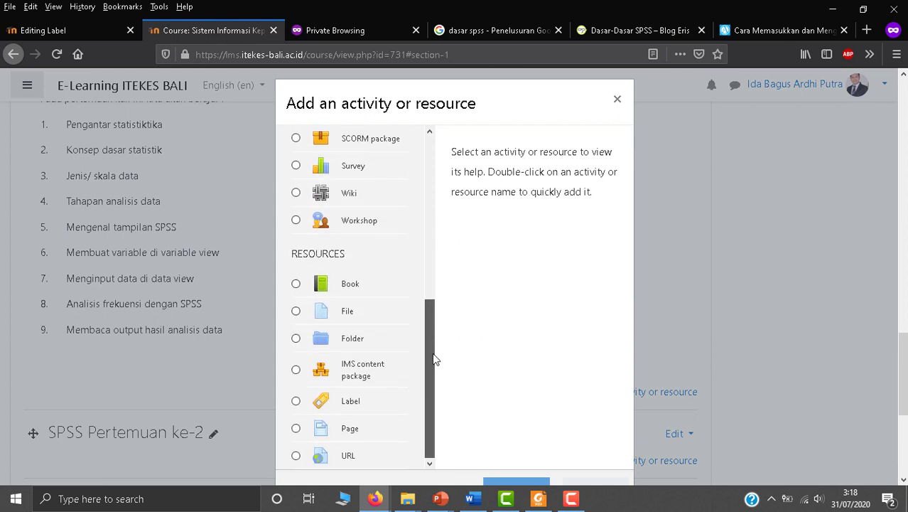
click(345, 313)
scroll(528, 436, down, 1)
scroll(528, 435, down, 1)
click(520, 420)
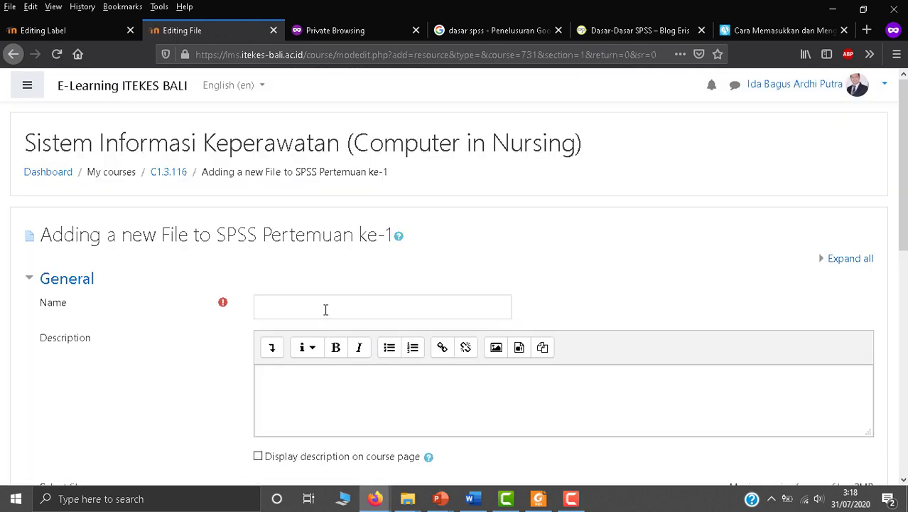
Step: Name the new file resource "Materi SPSS Pertemuan 1" and go to its description
click(325, 308)
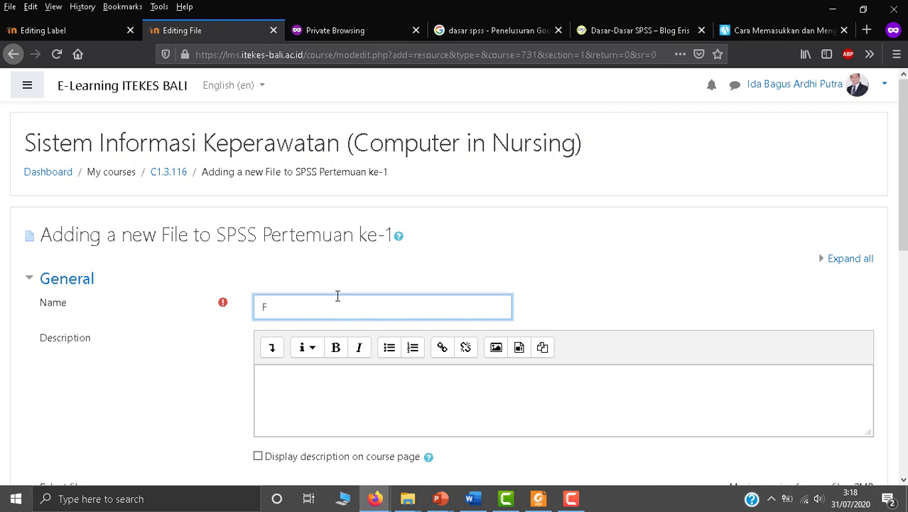
text(tei)
key(BackSpace)
key(BackSpace)
click(350, 401)
scroll(432, 360, down, 4)
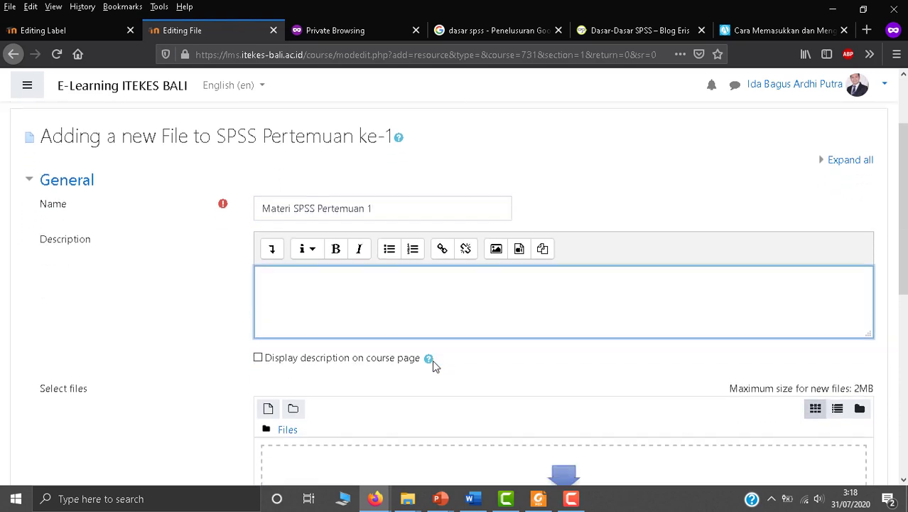
Step: Switch to Word and copy the sentence "Silakan download dan pelajari file Materi SPSS Pertemuan 1"
click(474, 499)
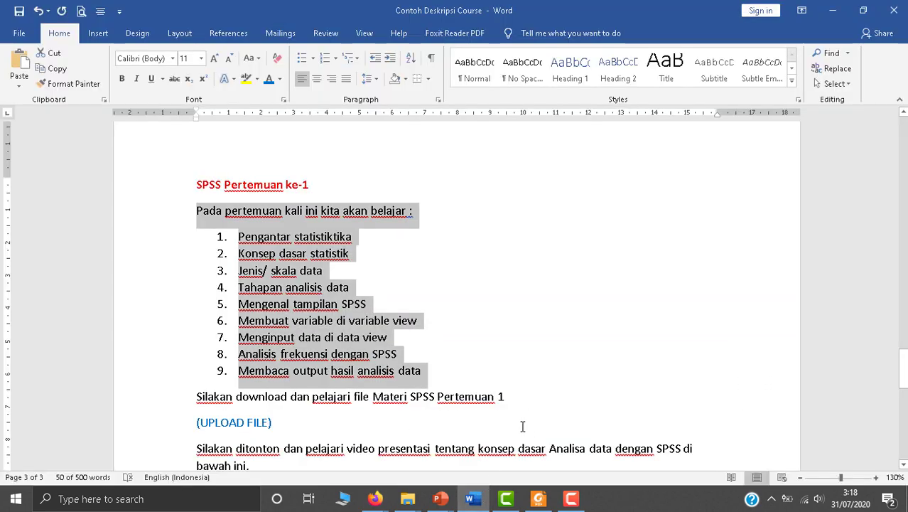
click(397, 384)
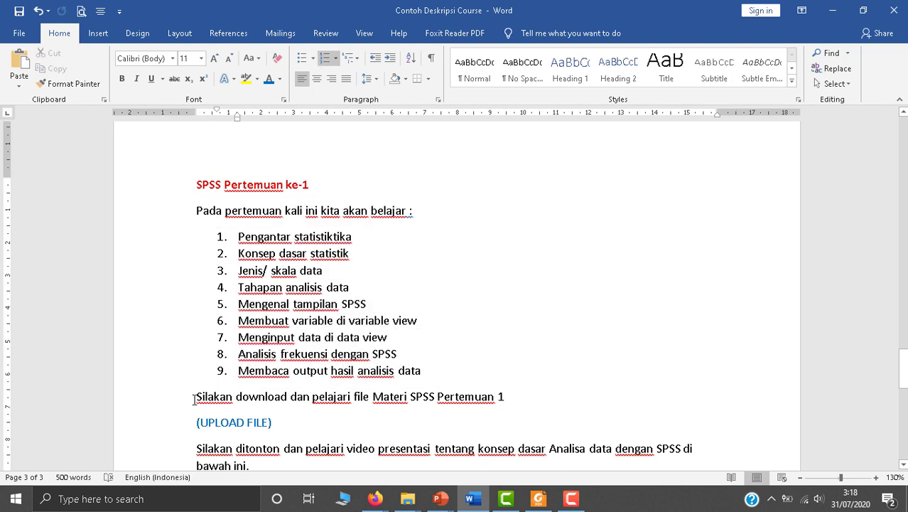
drag(214, 396, 518, 399)
key(ctrl+c)
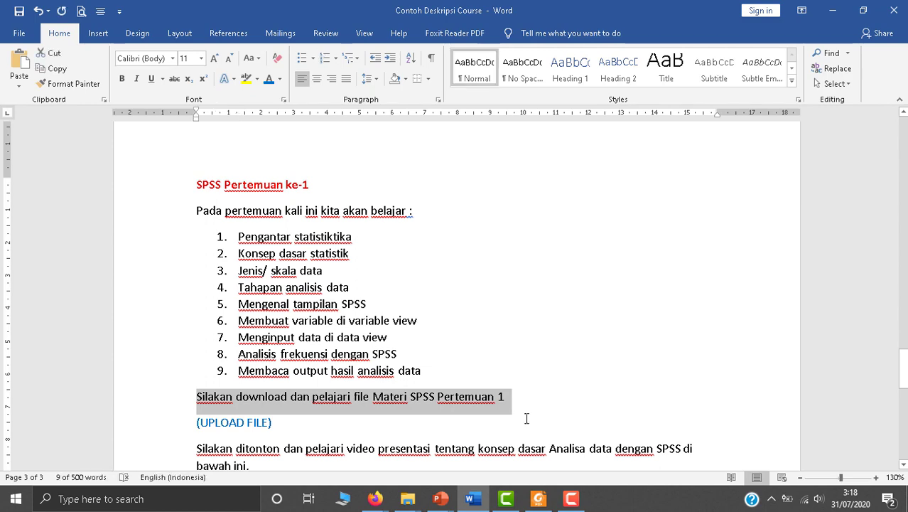
Step: Switch back to the file form in Firefox, paste the sentence as the description and enable displaying it on the course page
mouse_move(373, 501)
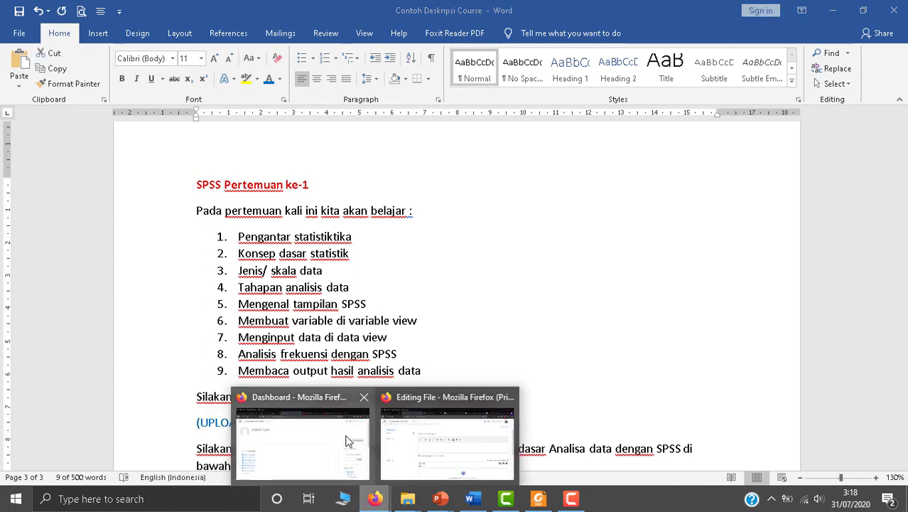
click(422, 433)
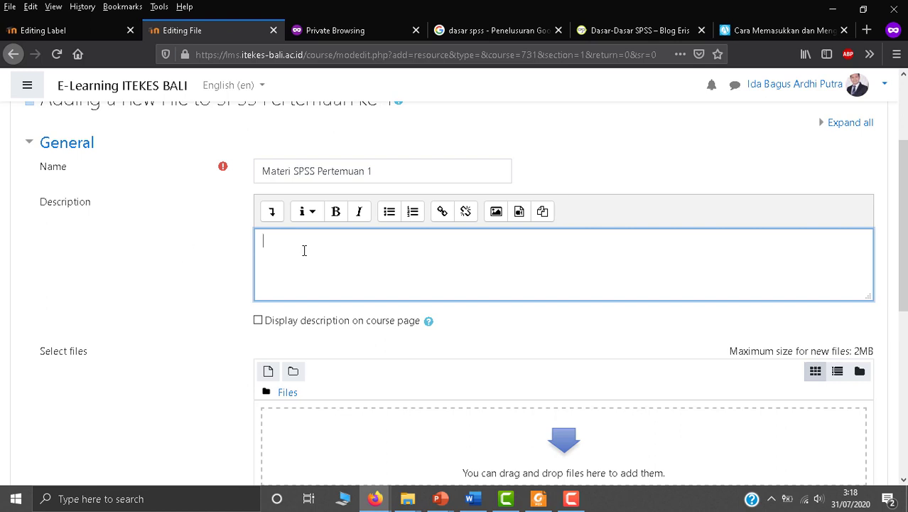
key(ctrl+v)
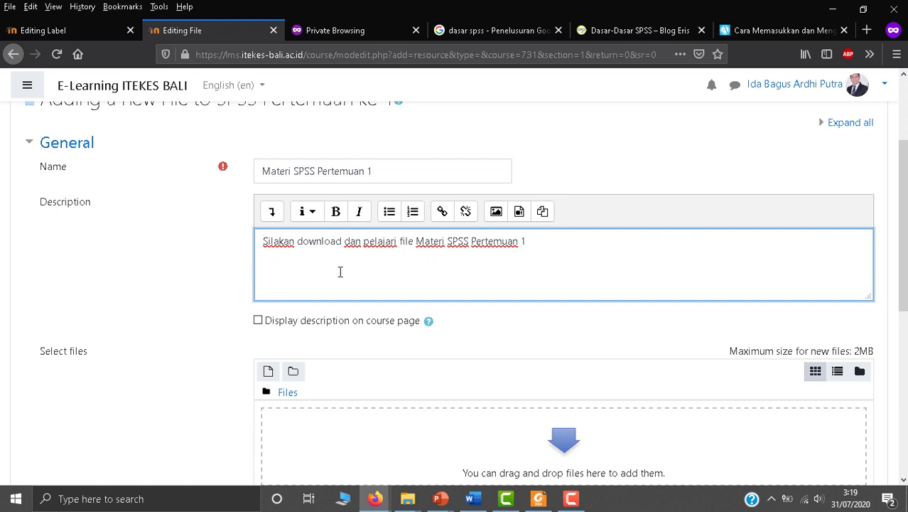
click(258, 320)
Step: Upload the PDF "1. MATERI NGAJAR SPSS" from the SPSS 1 folder in File Explorer to the resource's selected files
scroll(564, 310, down, 3)
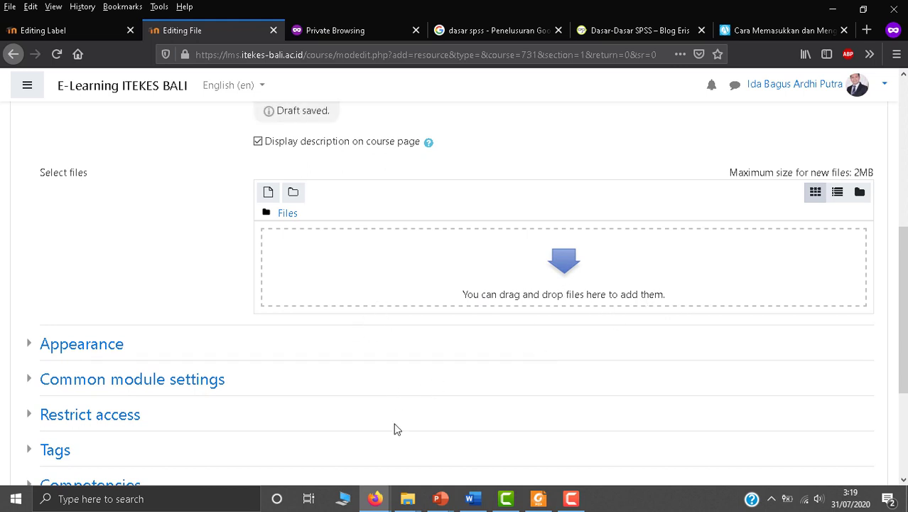
click(407, 498)
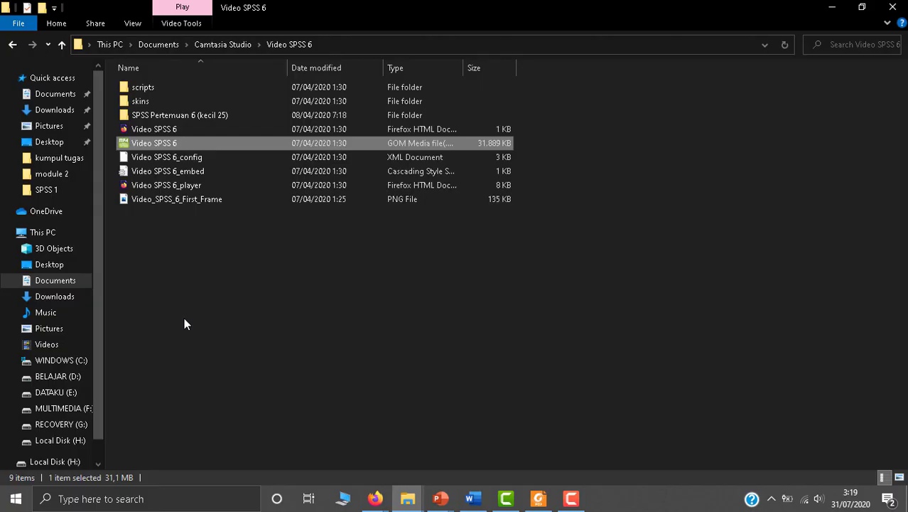
key(alt+Tab)
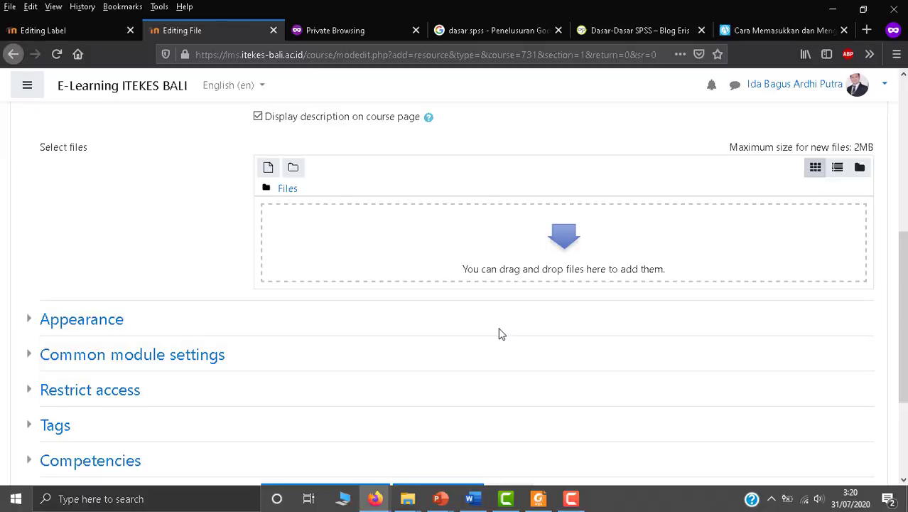
scroll(499, 332, up, 3)
scroll(499, 330, down, 2)
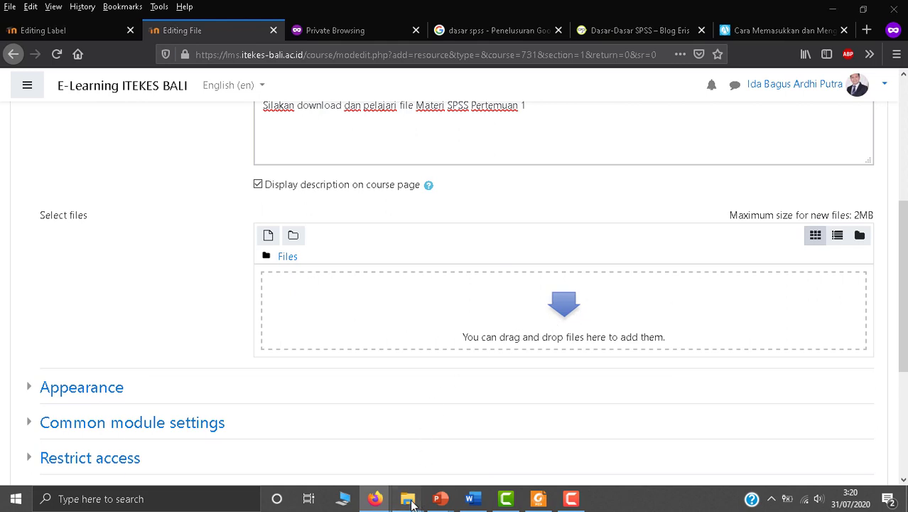
mouse_move(410, 502)
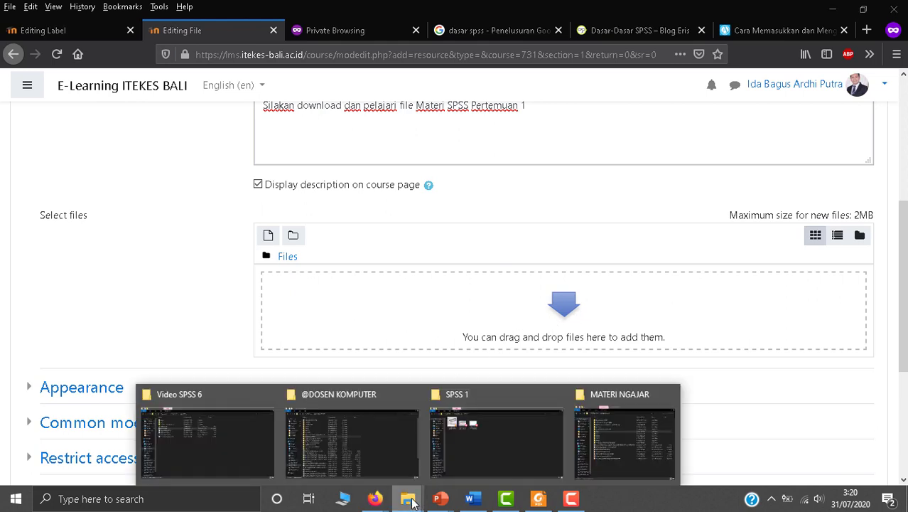
click(485, 427)
click(138, 118)
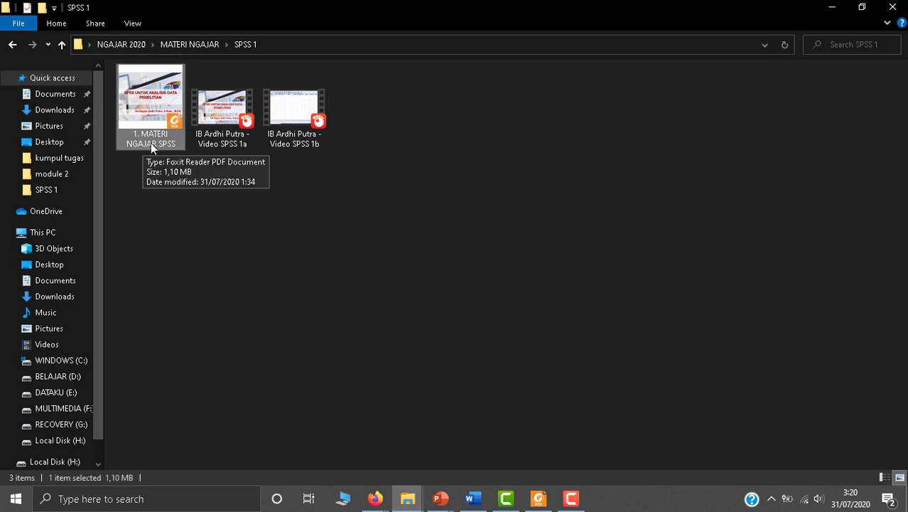
drag(146, 103, 465, 314)
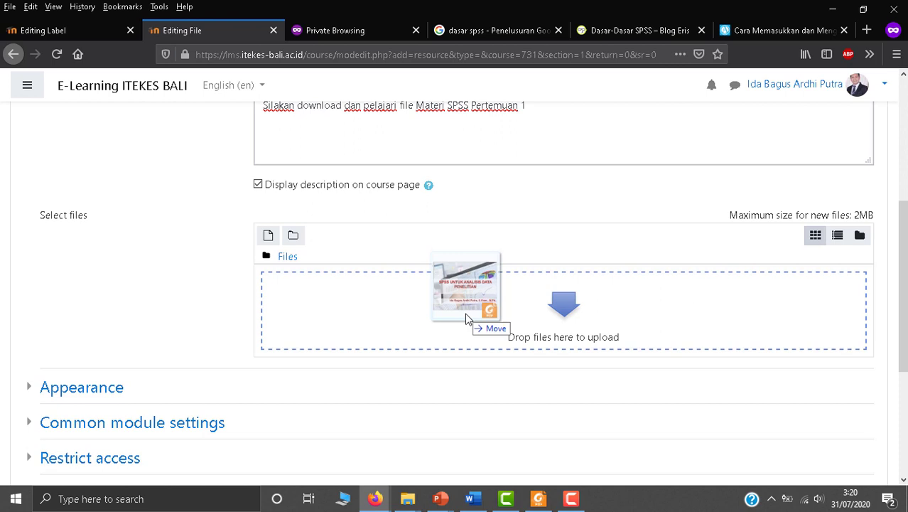
drag(465, 319, 465, 319)
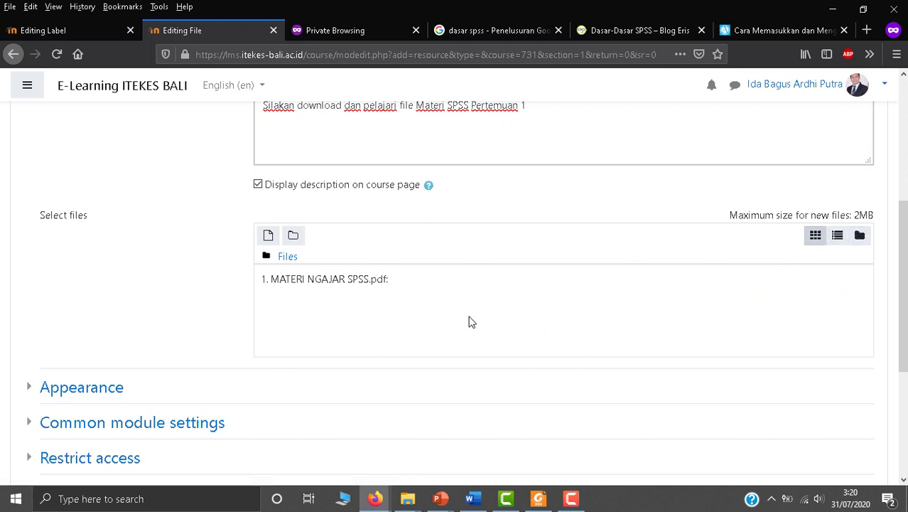
Step: In the file resource's appearance settings, turn on showing the file's size and type
scroll(468, 322, down, 1)
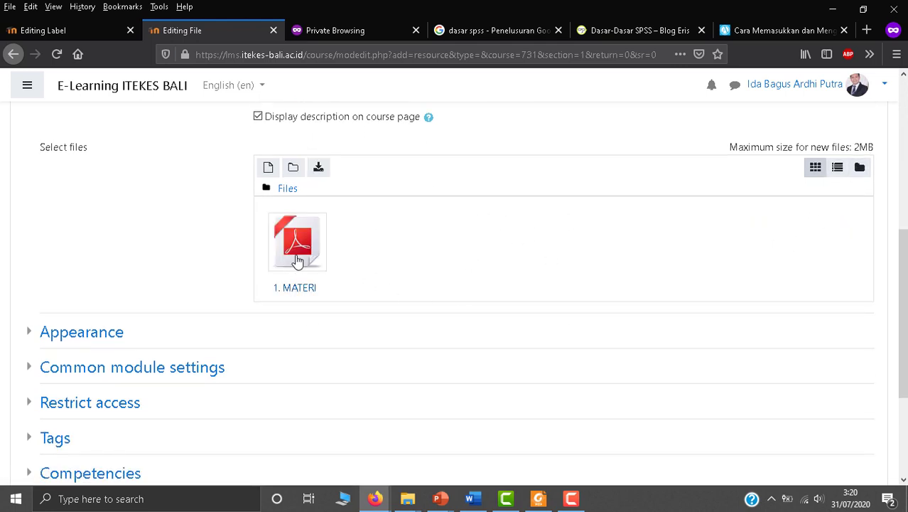
scroll(62, 341, down, 2)
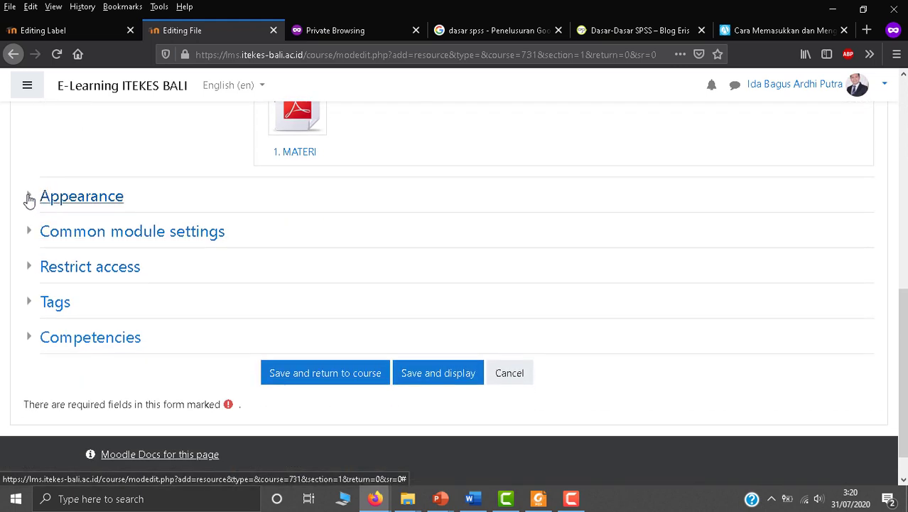
click(29, 199)
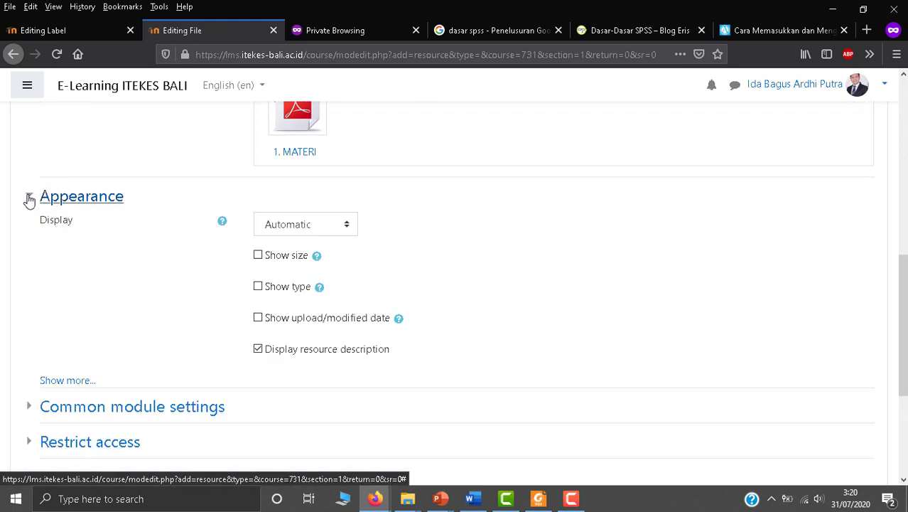
click(257, 256)
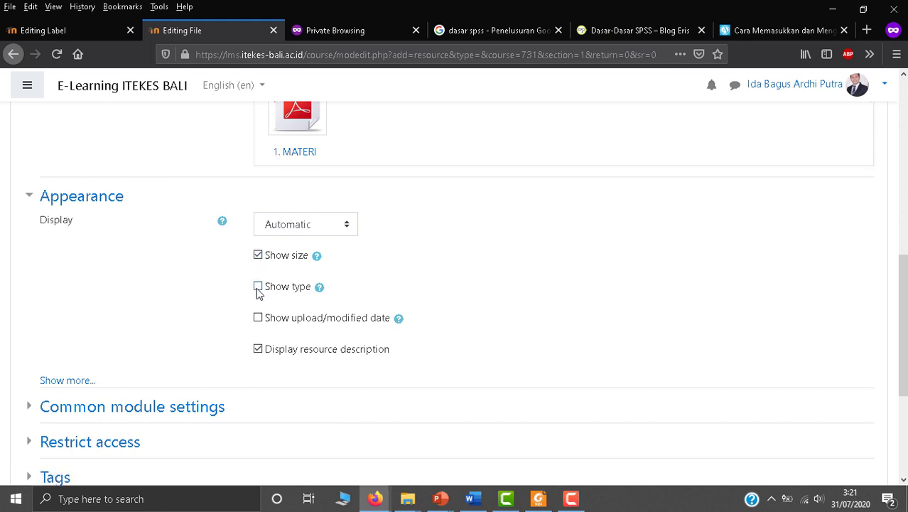
click(258, 287)
Step: Save the file resource and return to its entry in the course's SPSS Pertemuan ke-1 section
scroll(398, 325, down, 3)
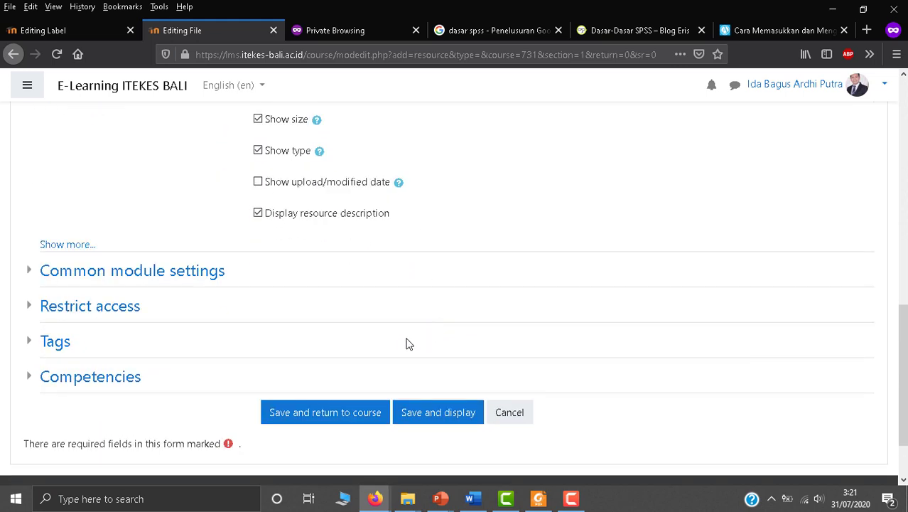
scroll(398, 348, down, 1)
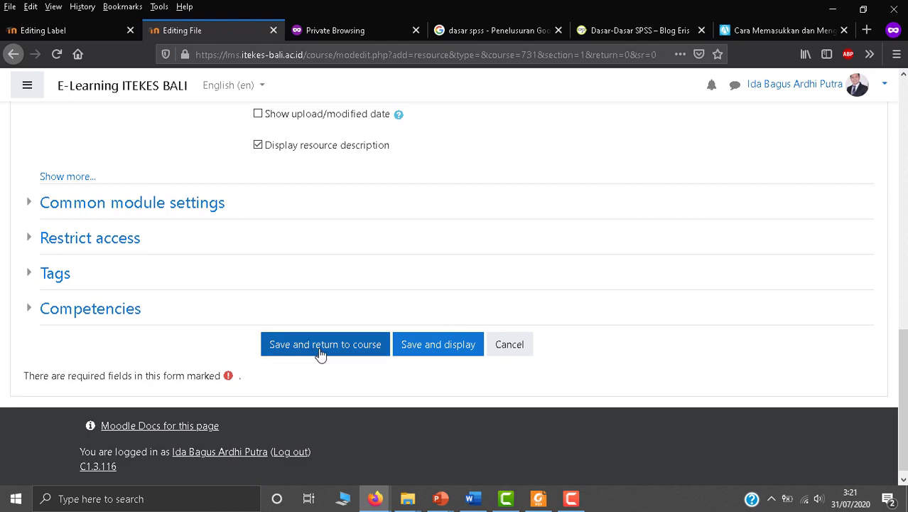
click(349, 346)
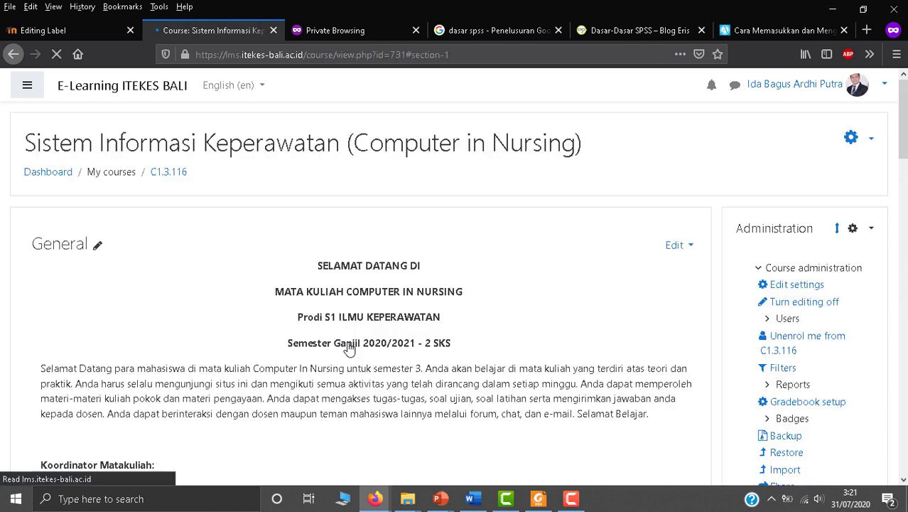
scroll(347, 341, down, 2)
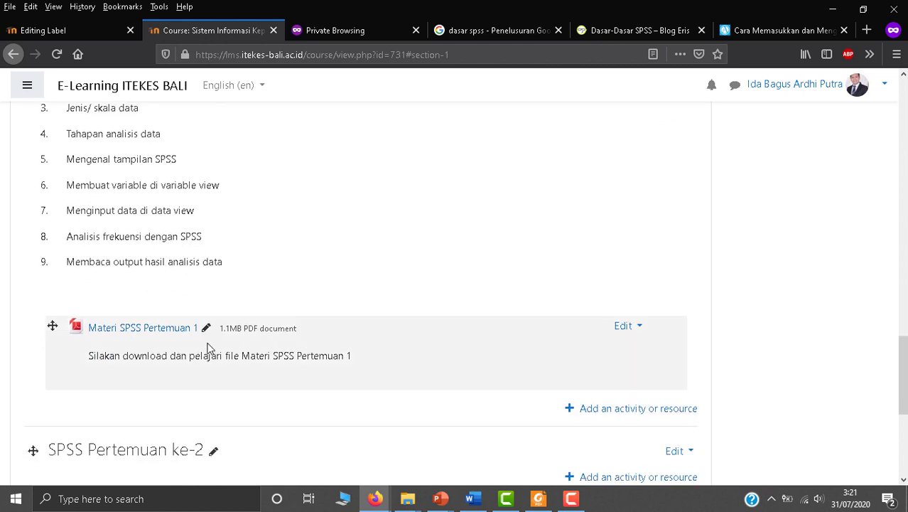
scroll(207, 350, down, 1)
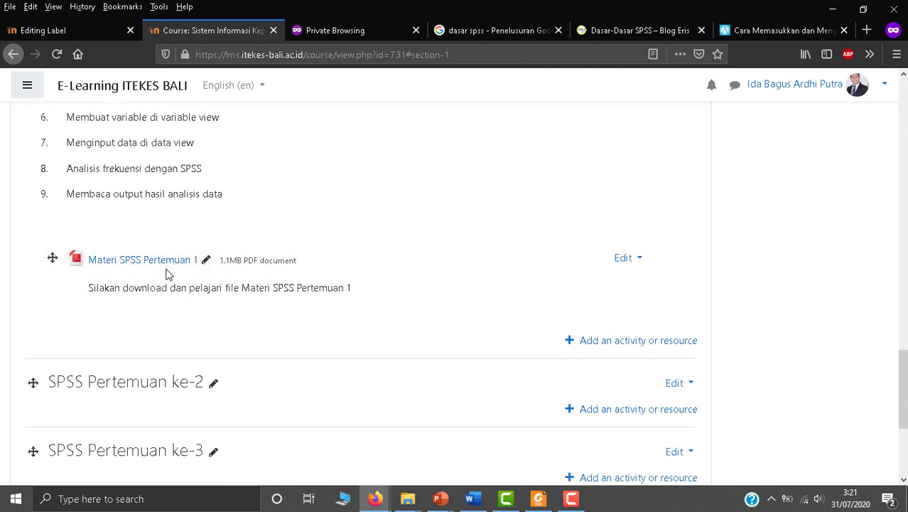
Step: Look over the open articles "Dasar-Dasar SPSS" and "Cara Memasukkan dan Mengolah Data dengan SPSS" and return to the course page
click(642, 264)
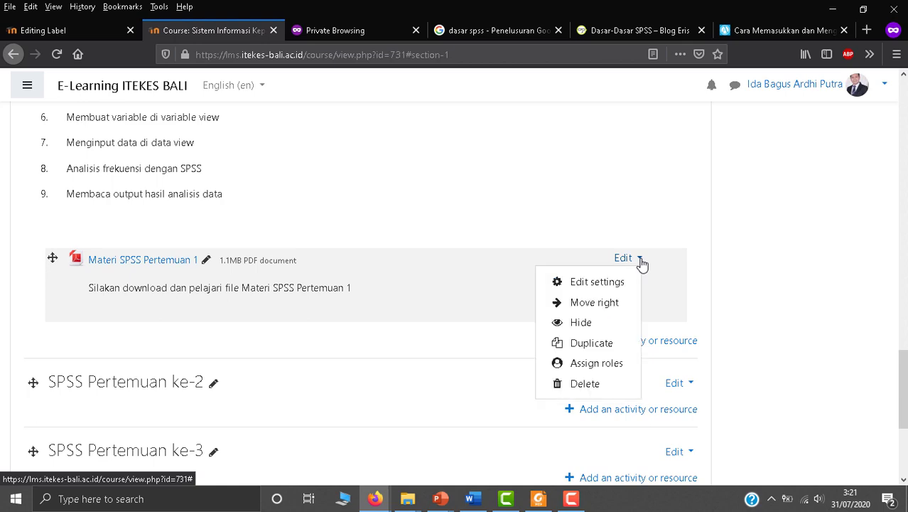
click(497, 30)
click(622, 27)
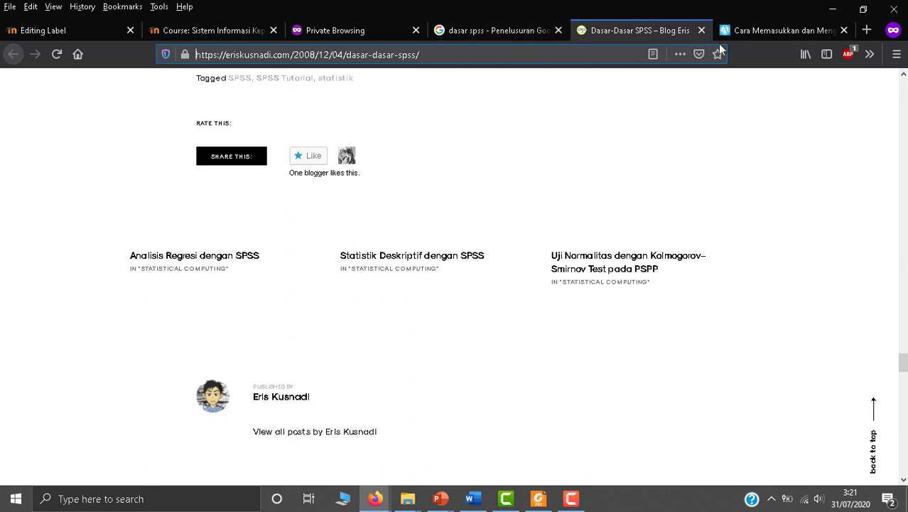
scroll(673, 163, up, 1)
scroll(673, 163, up, 20)
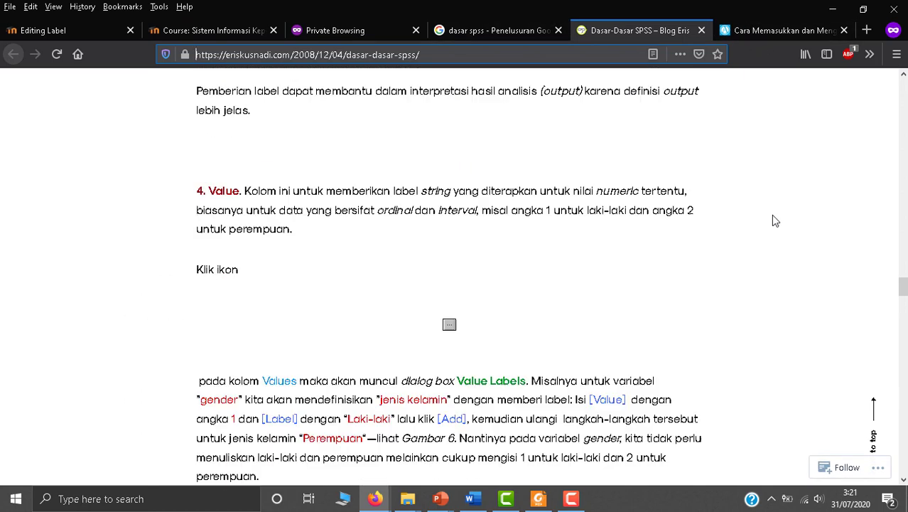
scroll(726, 227, up, 20)
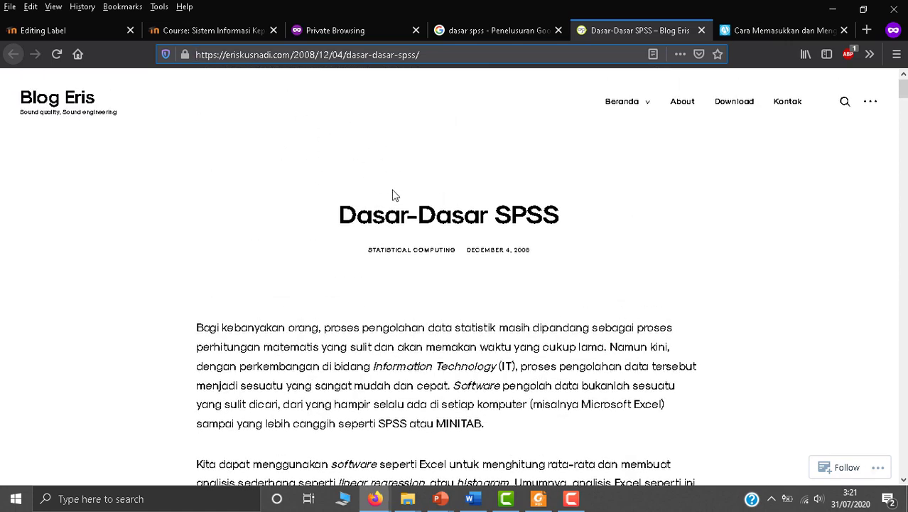
click(767, 25)
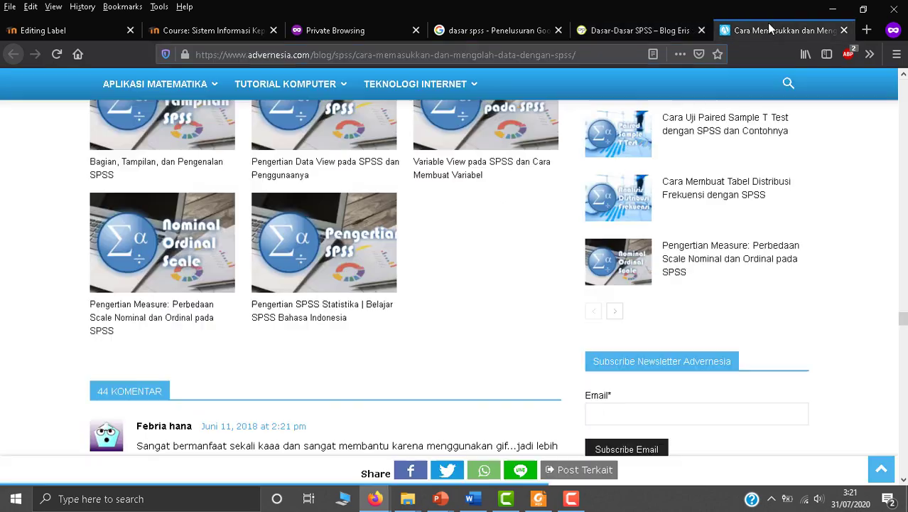
scroll(423, 192, up, 10)
scroll(423, 192, up, 20)
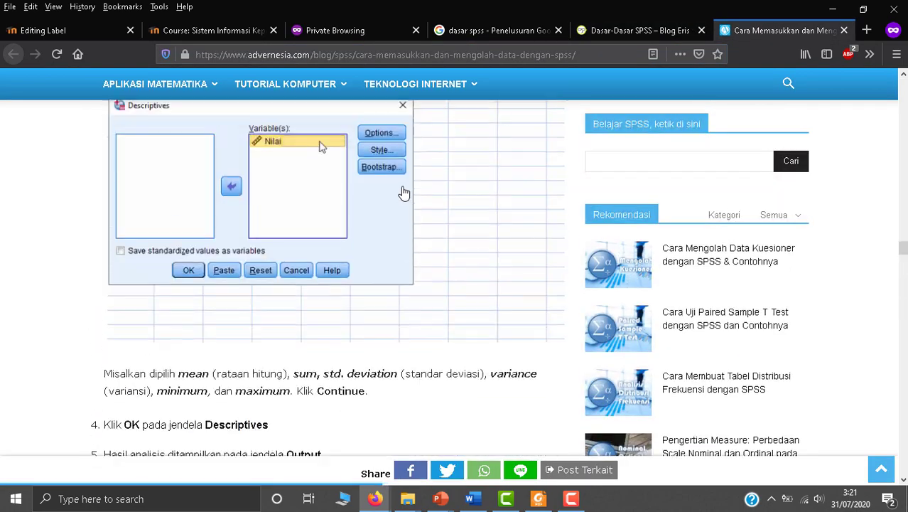
scroll(400, 186, up, 20)
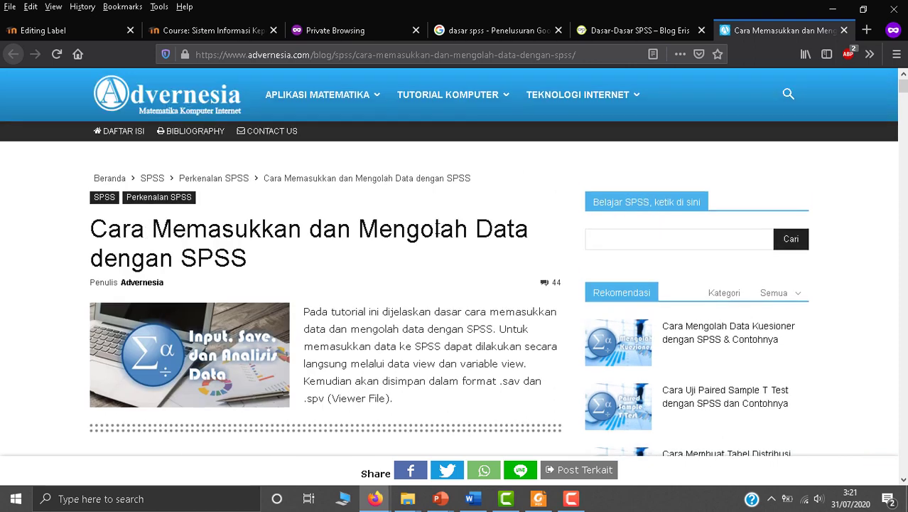
click(218, 31)
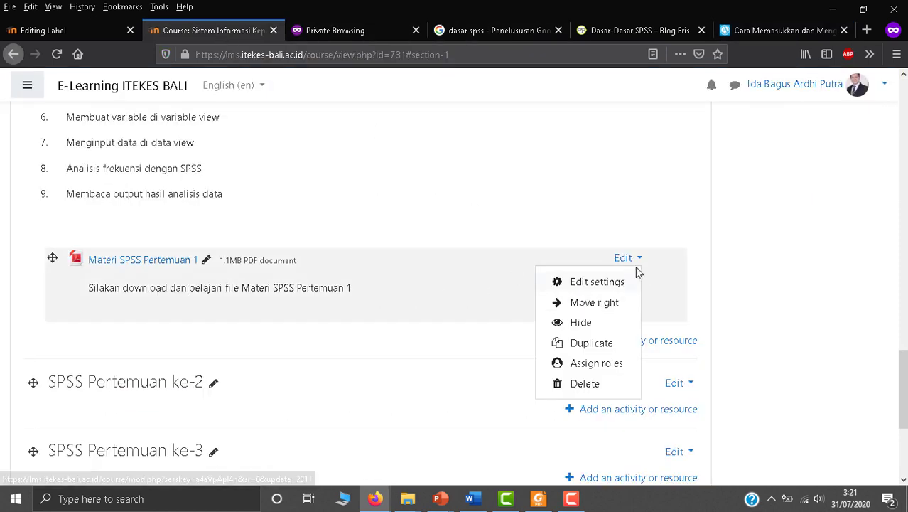
click(714, 263)
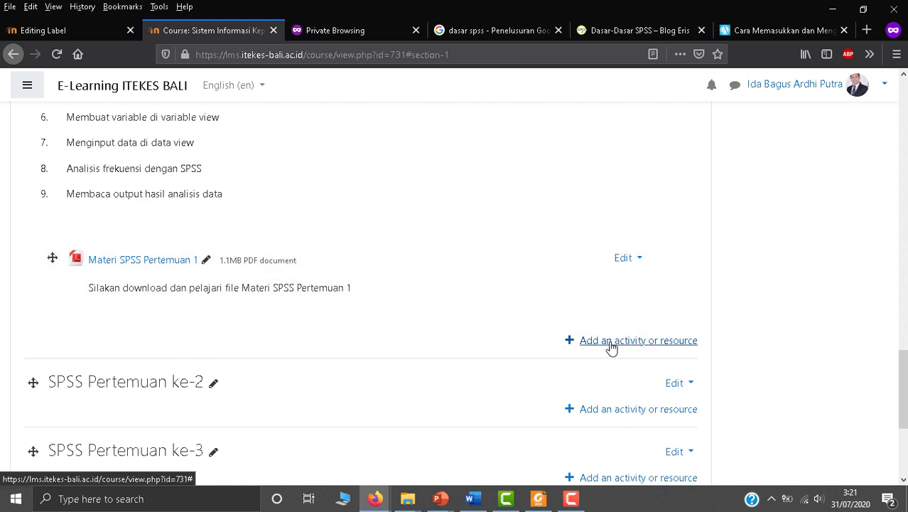
Step: Add a new URL resource to the SPSS Pertemuan ke-1 section
click(618, 343)
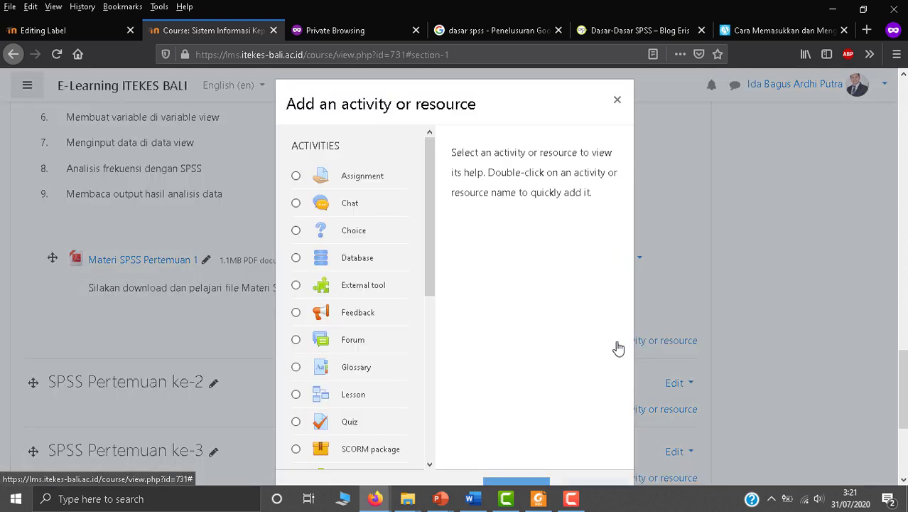
drag(438, 254, 430, 399)
scroll(384, 391, down, 2)
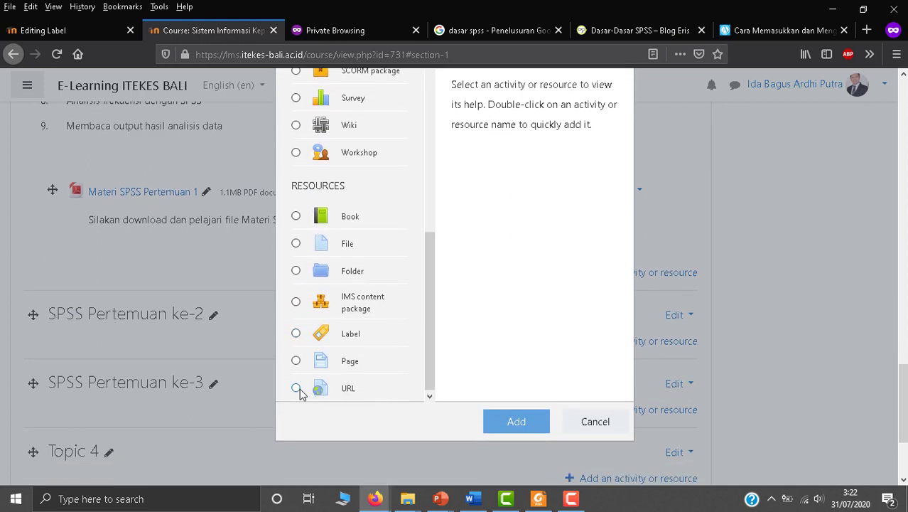
click(344, 391)
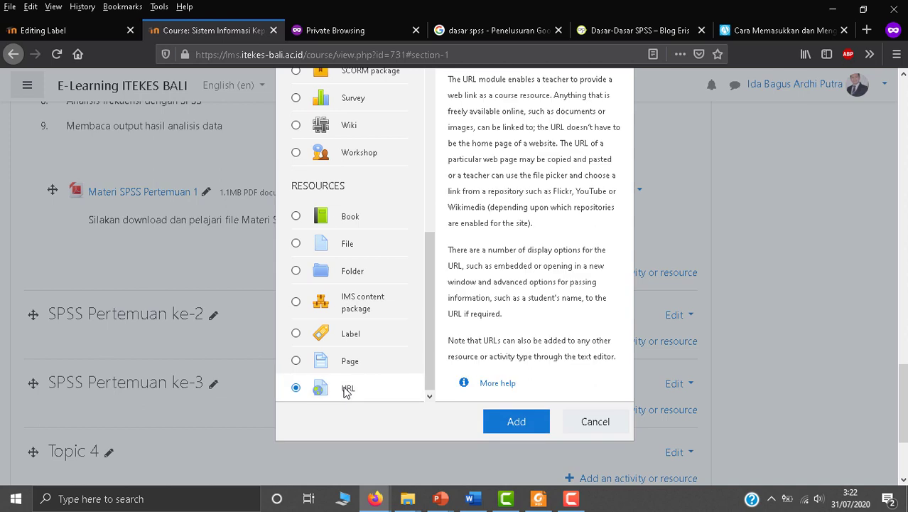
click(517, 421)
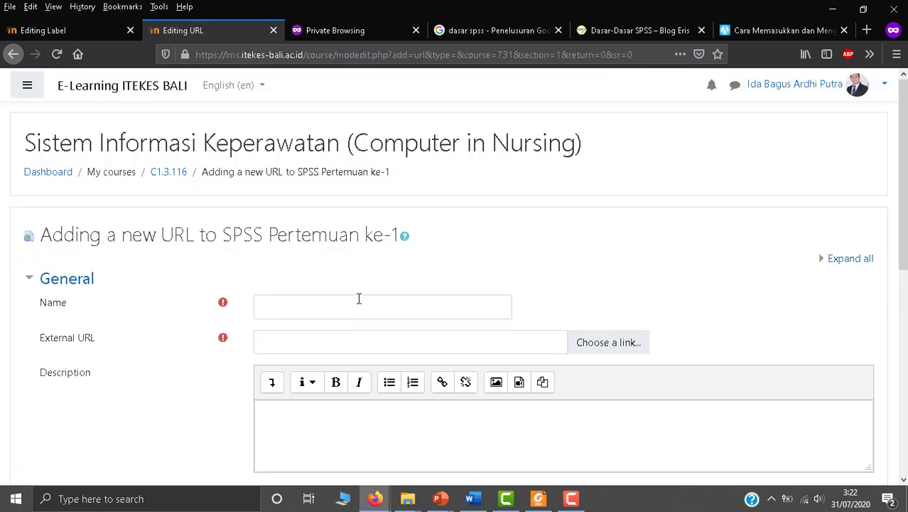
Step: Name the new URL resource "Link Bacaan Lanjutan 1"
click(346, 303)
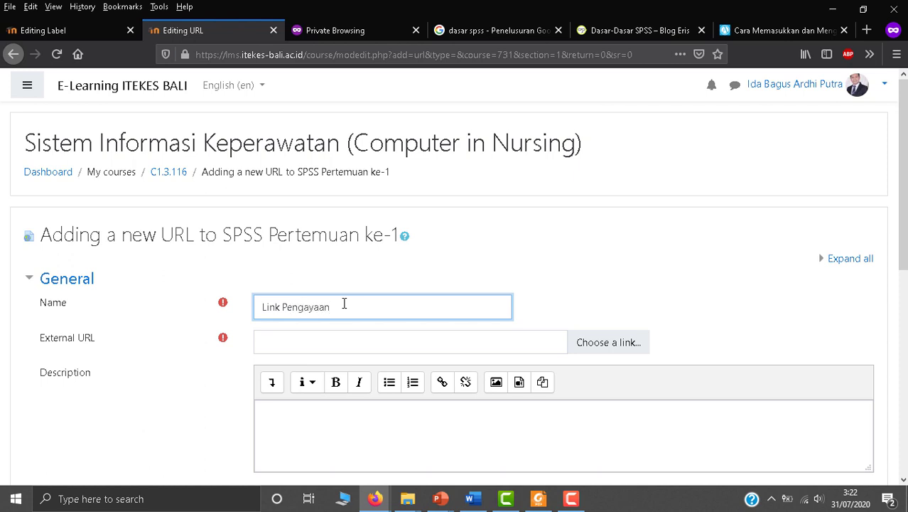
click(335, 344)
double_click(318, 298)
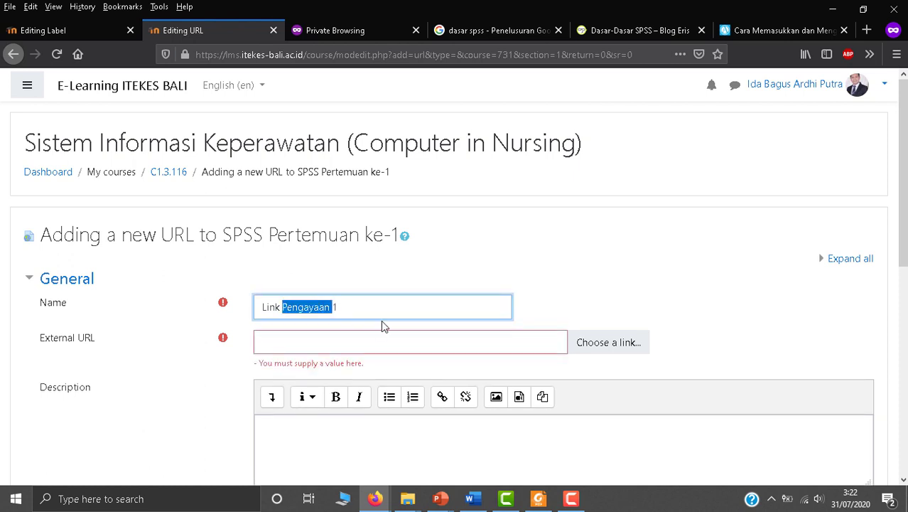
text(Bacaan Lanjutan)
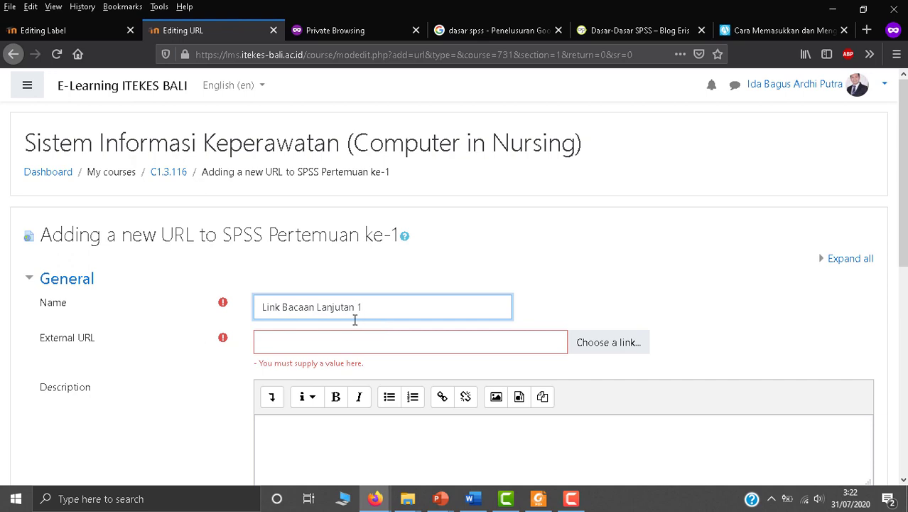
Step: Copy the web address of the "Dasar-Dasar SPSS" article and paste it as the resource's external URL
click(345, 340)
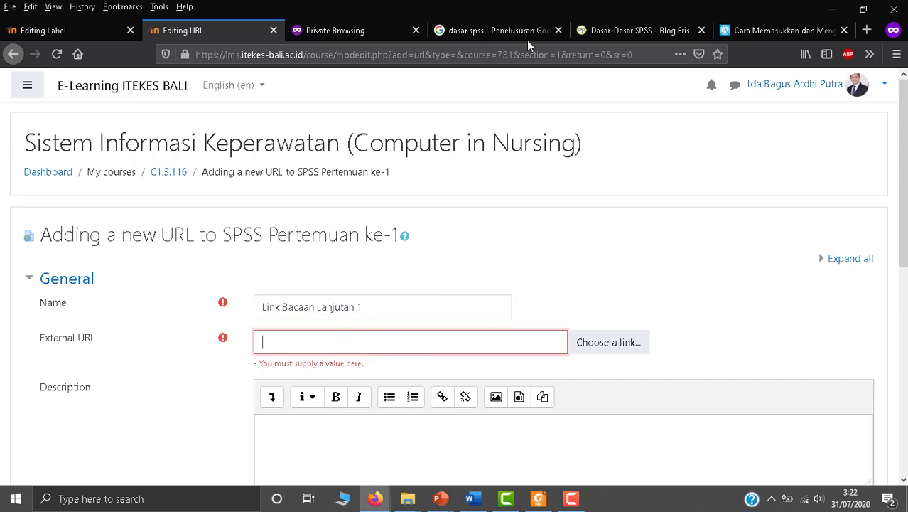
click(614, 28)
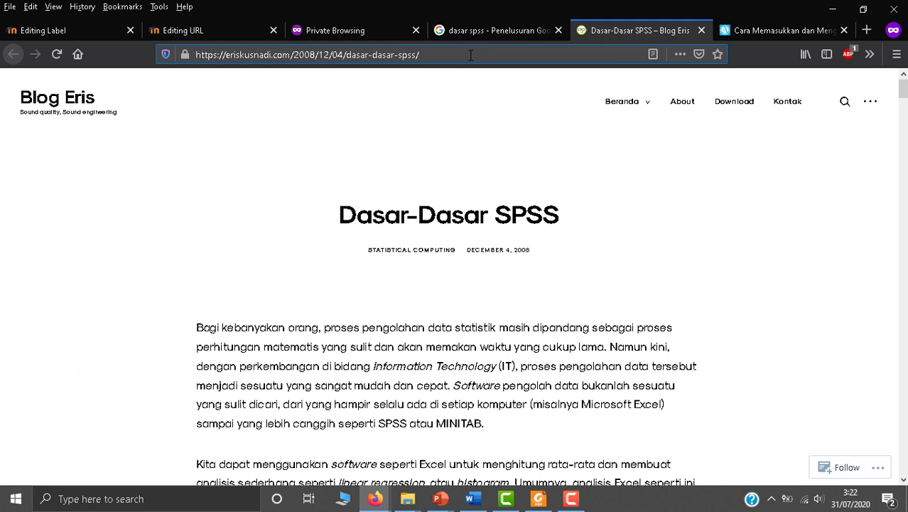
drag(470, 55, 122, 60)
key(ctrl+c)
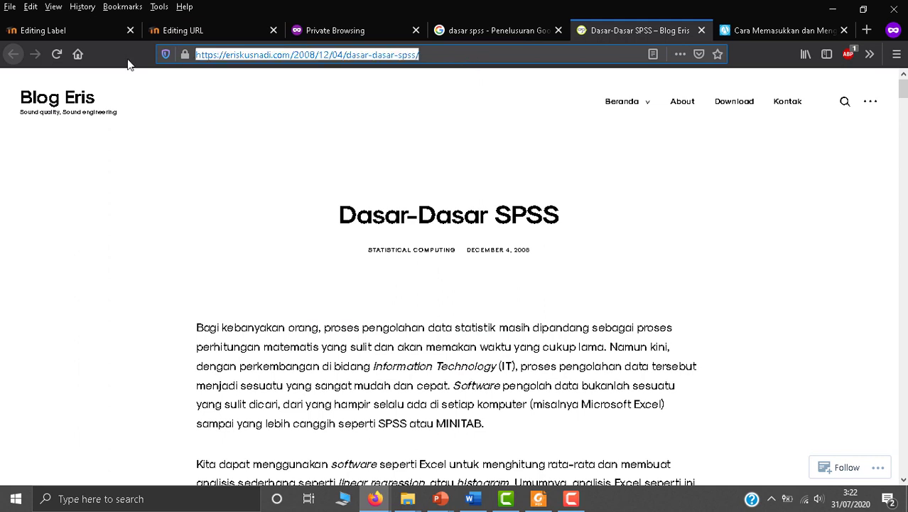
click(211, 31)
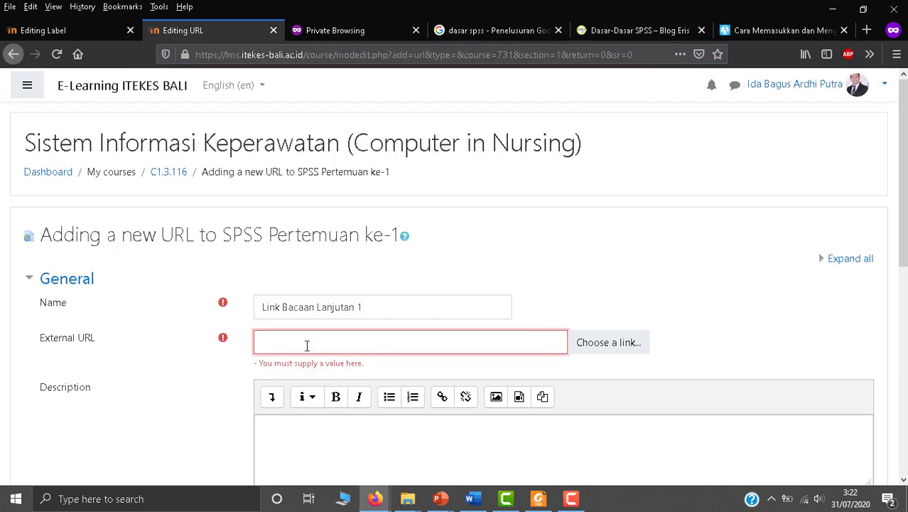
key(ctrl+v)
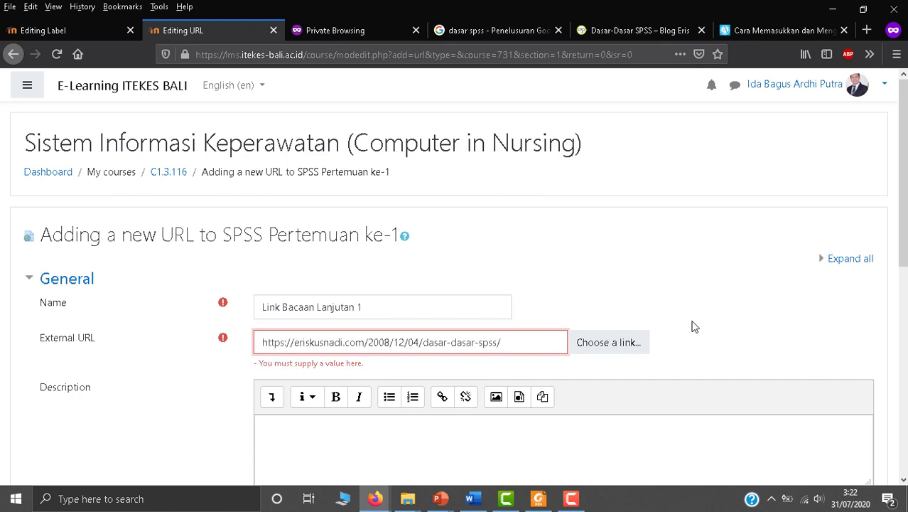
Step: Begin the URL resource's description with the word "Silakan"
scroll(596, 316, down, 4)
click(366, 303)
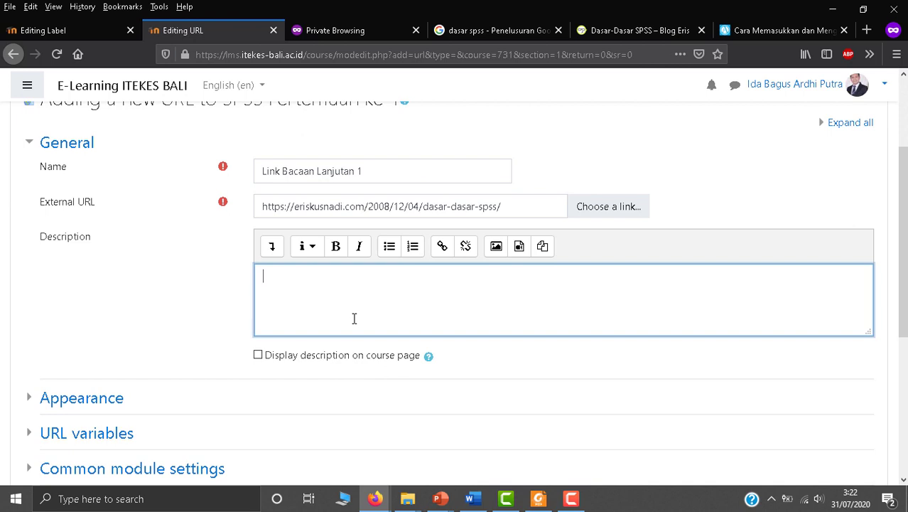
text(Silakan)
Step: Switch to Word, shorten the article link sentence to "Silakan dibaca dan pelajari link artikel tentang dasar SPSS" and copy it
click(472, 501)
triple_click(439, 413)
scroll(426, 412, down, 3)
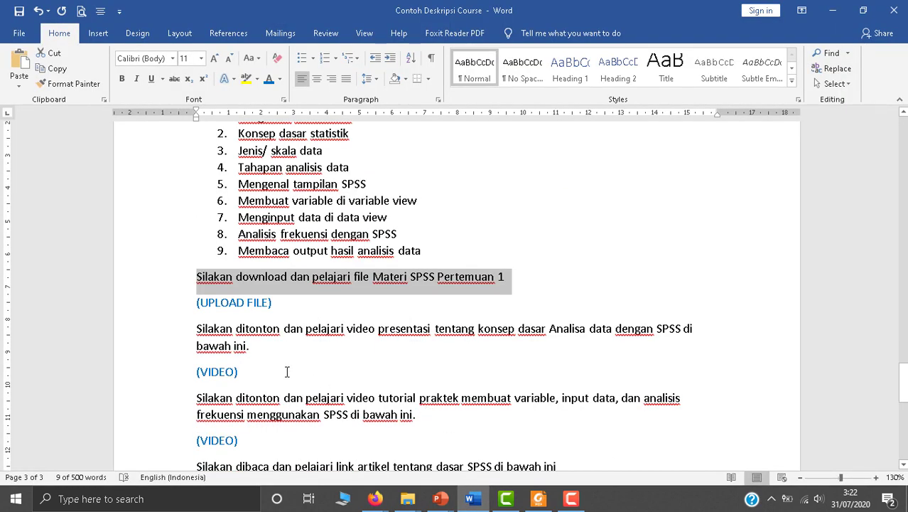
scroll(192, 327, down, 2)
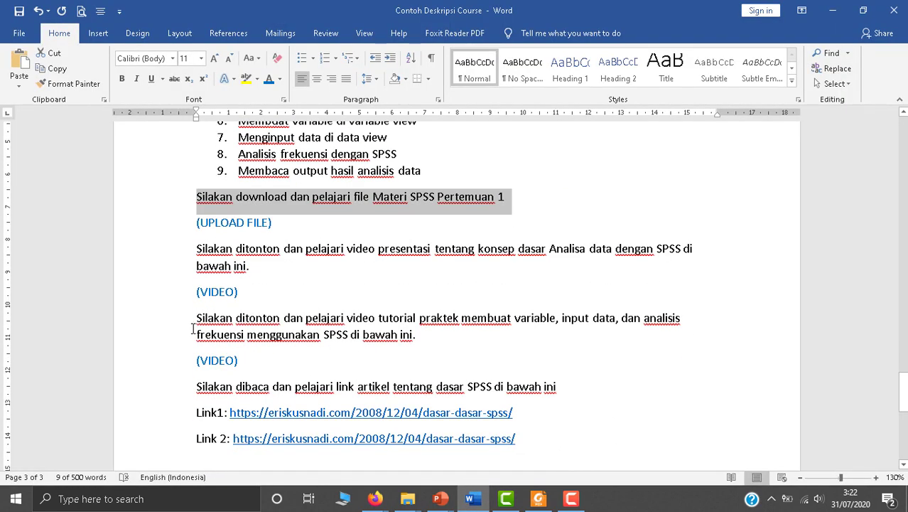
scroll(192, 329, down, 2)
drag(197, 306, 567, 307)
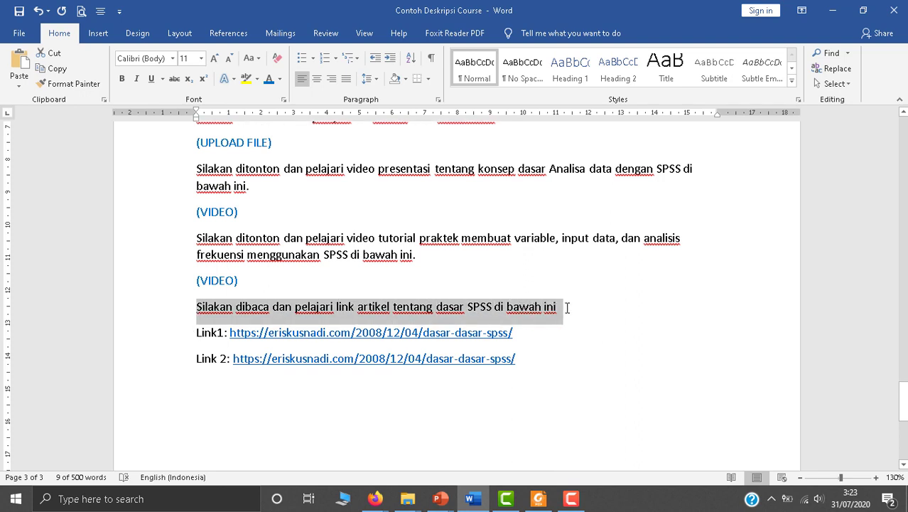
click(506, 306)
drag(576, 306, 196, 307)
key(ctrl+c)
key(BackSpace)
mouse_move(374, 500)
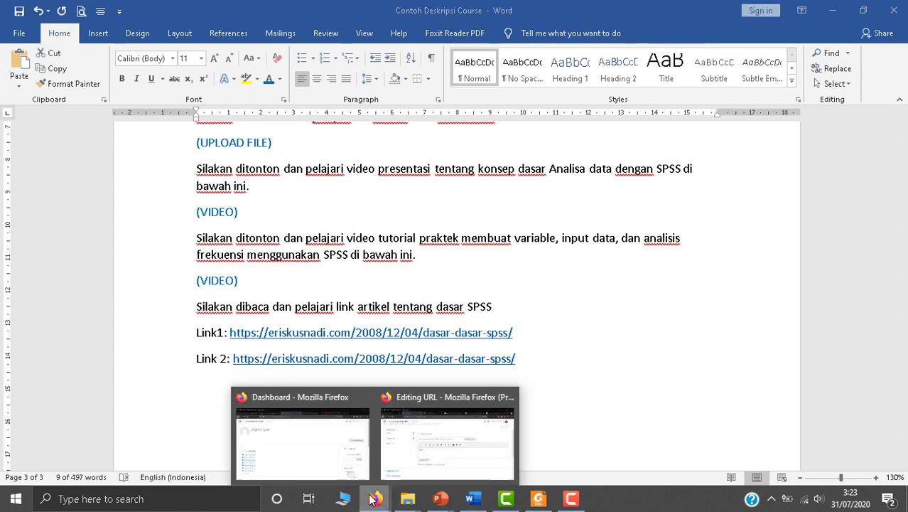
Step: Switch to Firefox, replace the URL resource's description with the copied sentence and enable displaying the description on the course page
click(426, 444)
drag(348, 298, 219, 270)
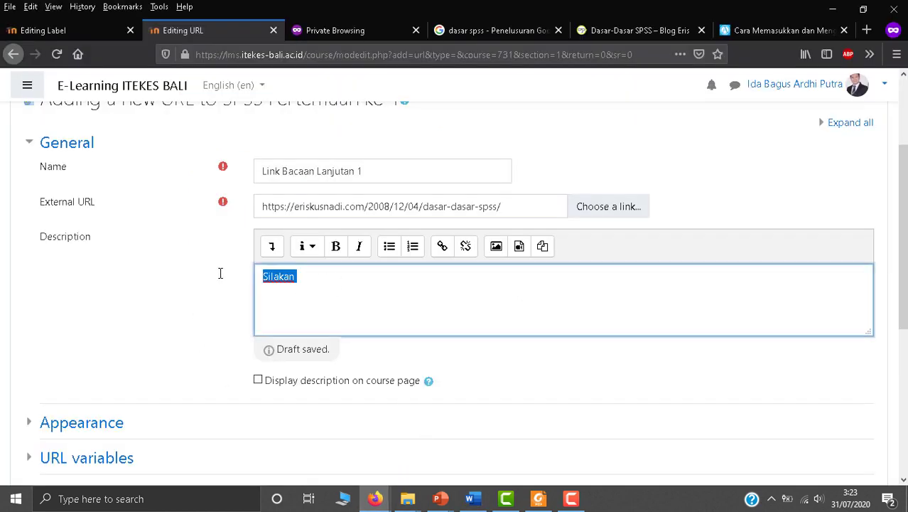
key(ctrl+v)
click(257, 355)
Step: Examine the Appearance, URL variables and Common module settings of the URL resource
scroll(190, 376, down, 3)
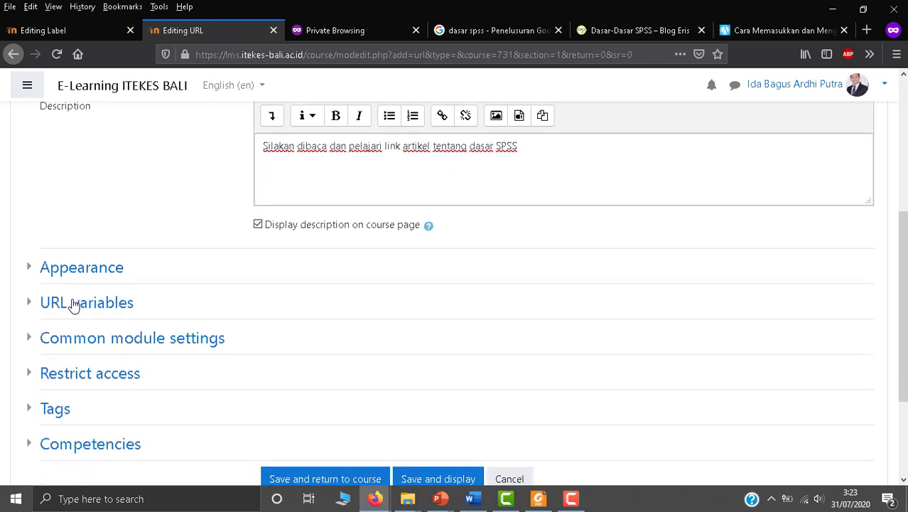
click(30, 263)
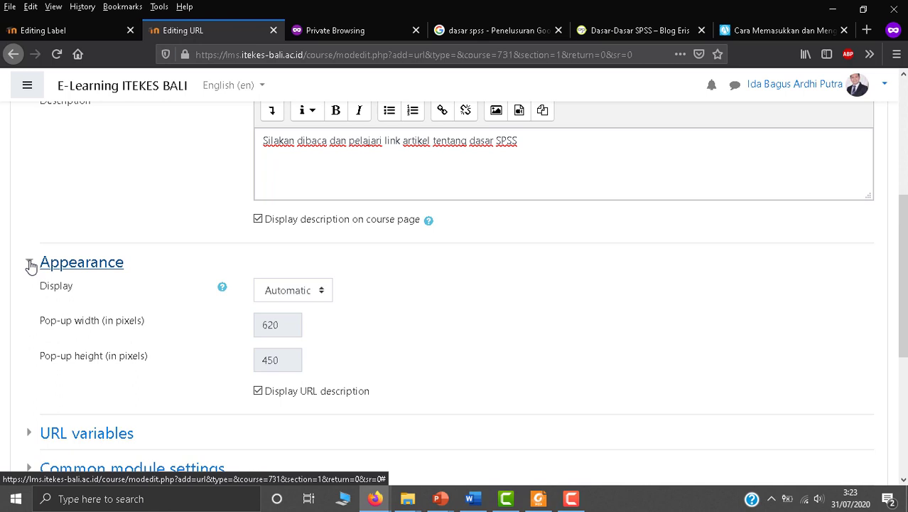
click(30, 264)
scroll(42, 312, down, 2)
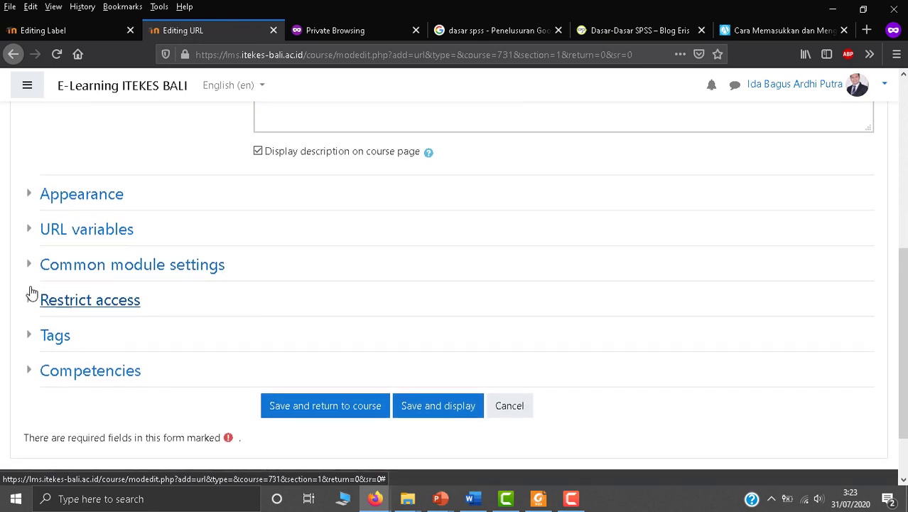
click(26, 231)
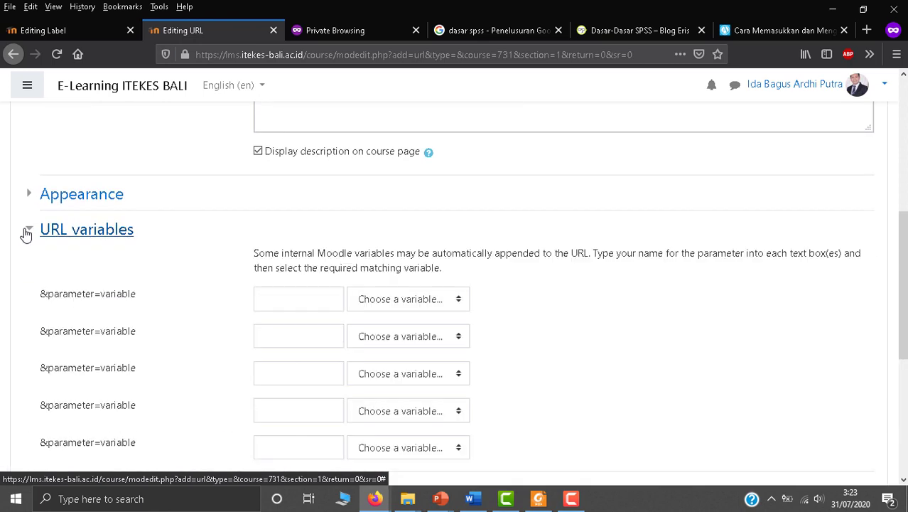
click(27, 232)
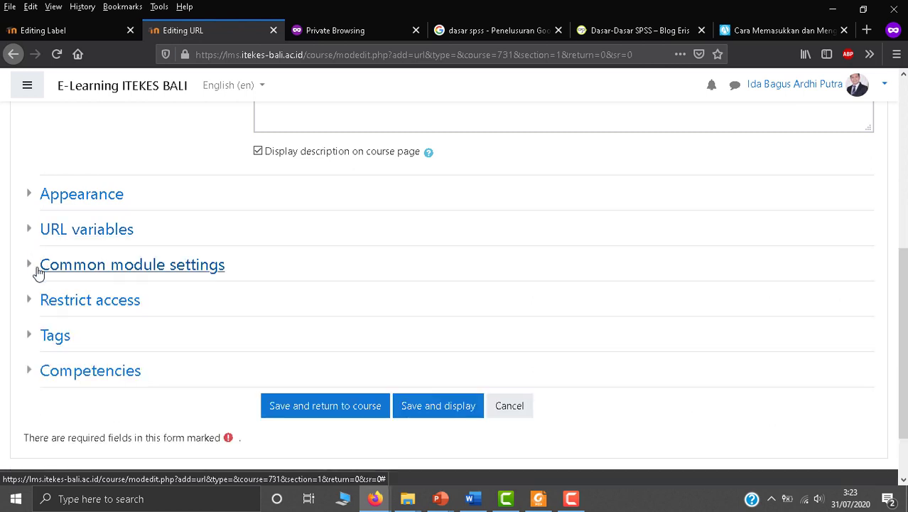
click(29, 264)
click(29, 265)
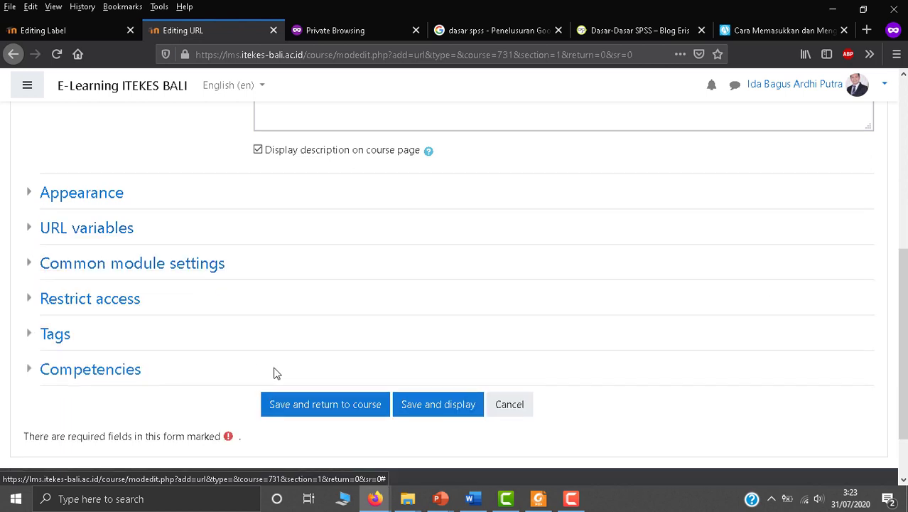
Step: Save the URL resource, return to the course and check its entry in the SPSS Pertemuan ke-1 section
scroll(307, 341, down, 2)
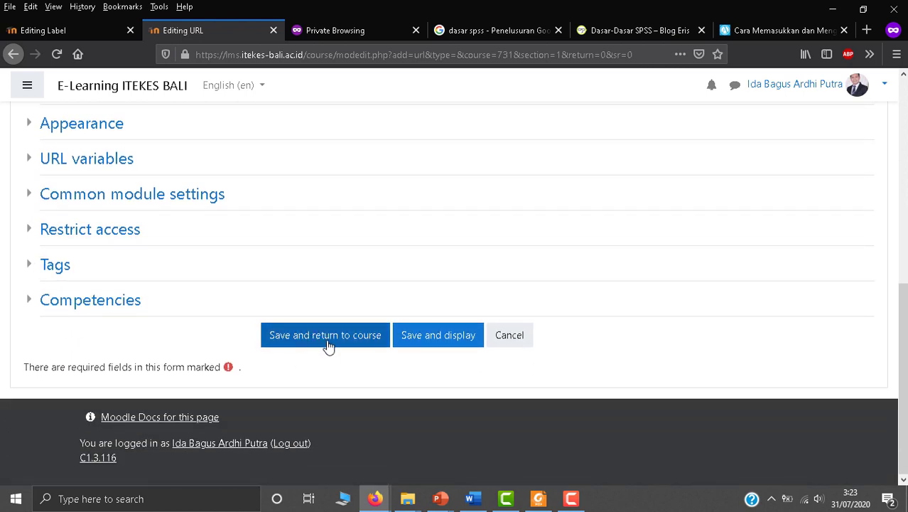
click(329, 344)
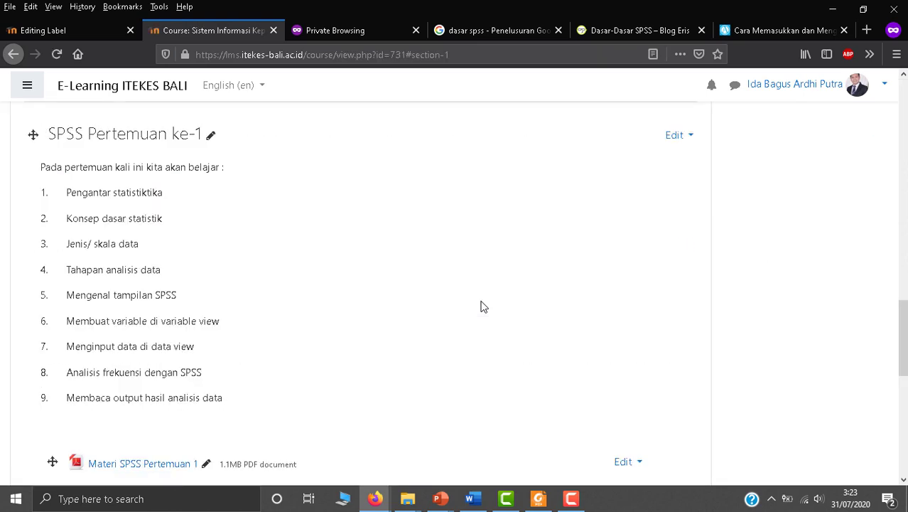
scroll(481, 306, down, 4)
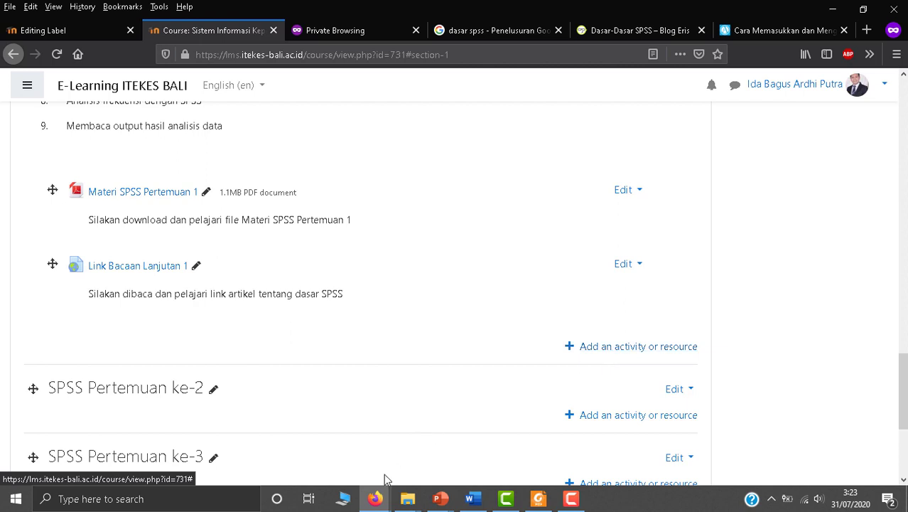
Step: Switch to the other Firefox window and look over the YouTube page of the Video SPSS 1a
mouse_move(375, 500)
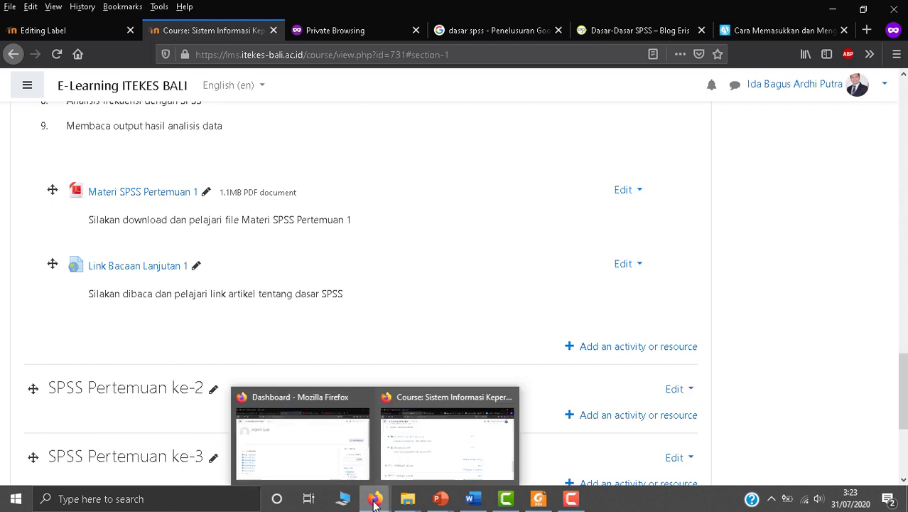
click(330, 441)
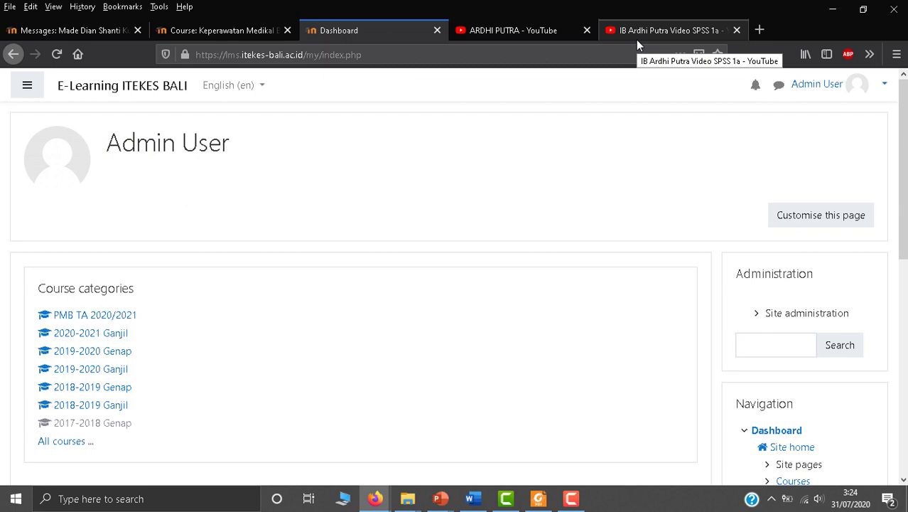
click(673, 28)
scroll(357, 242, up, 1)
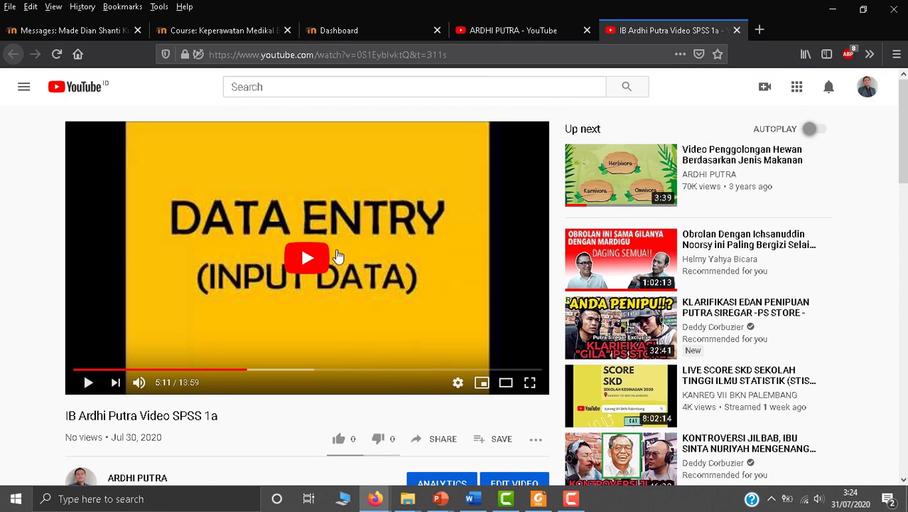
scroll(170, 286, down, 2)
scroll(187, 310, up, 2)
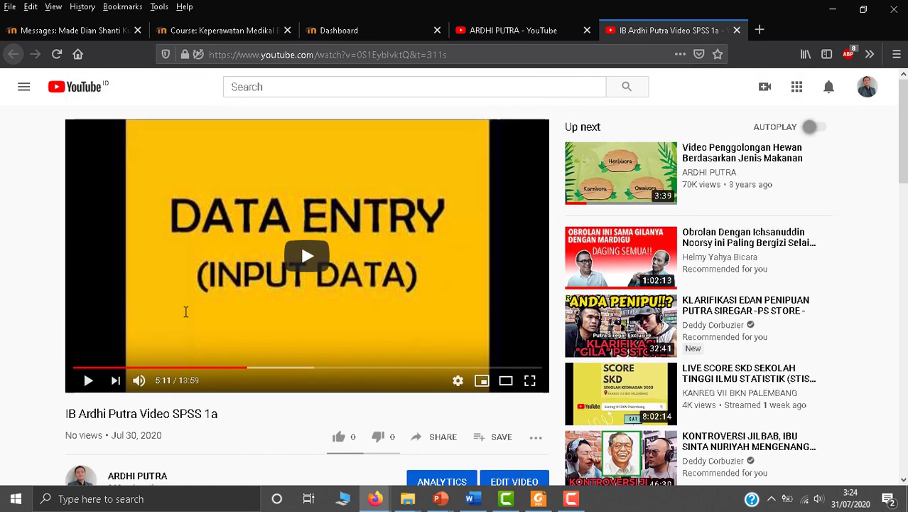
scroll(186, 317, down, 5)
scroll(187, 318, up, 1)
scroll(186, 317, up, 3)
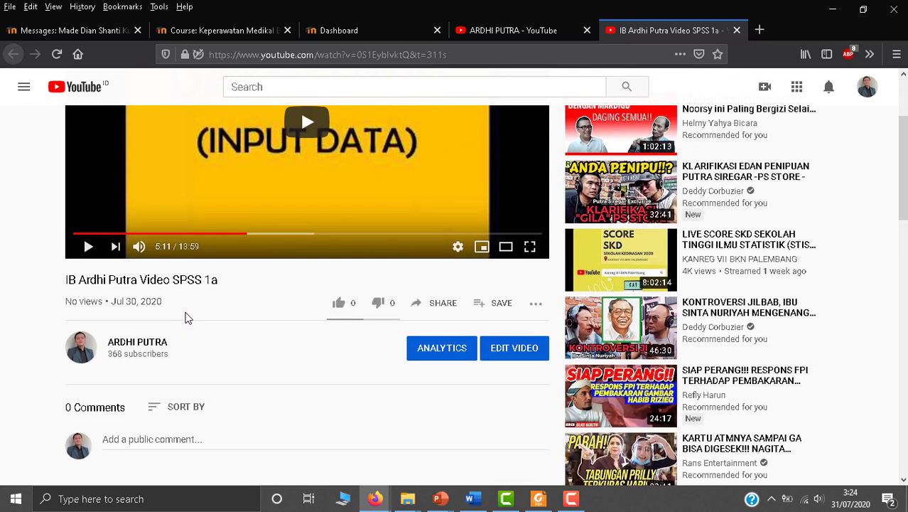
scroll(284, 355, down, 1)
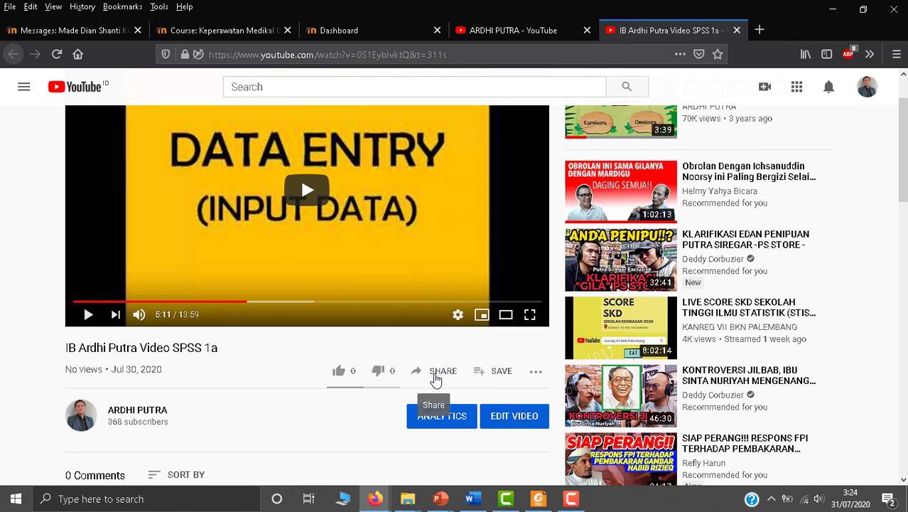
Step: Copy the YouTube video's embed code from its sharing options and close the embed dialog
click(443, 372)
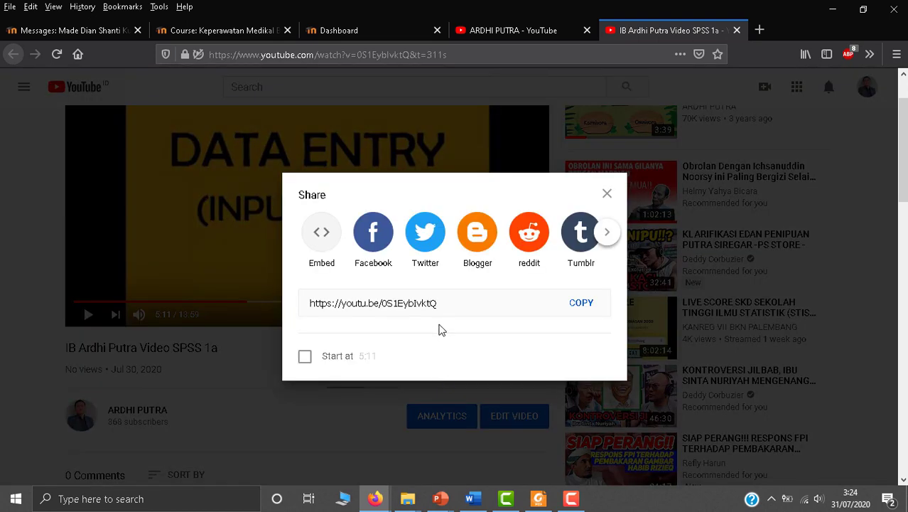
click(322, 264)
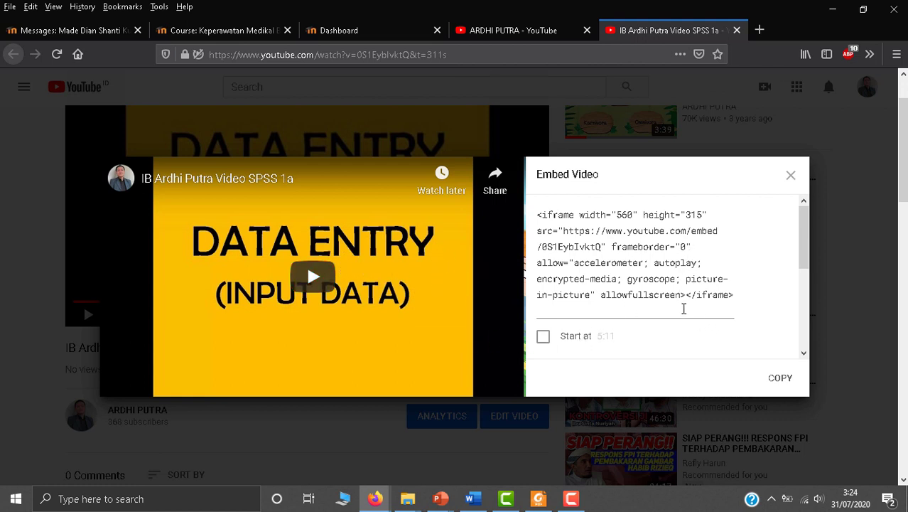
click(780, 379)
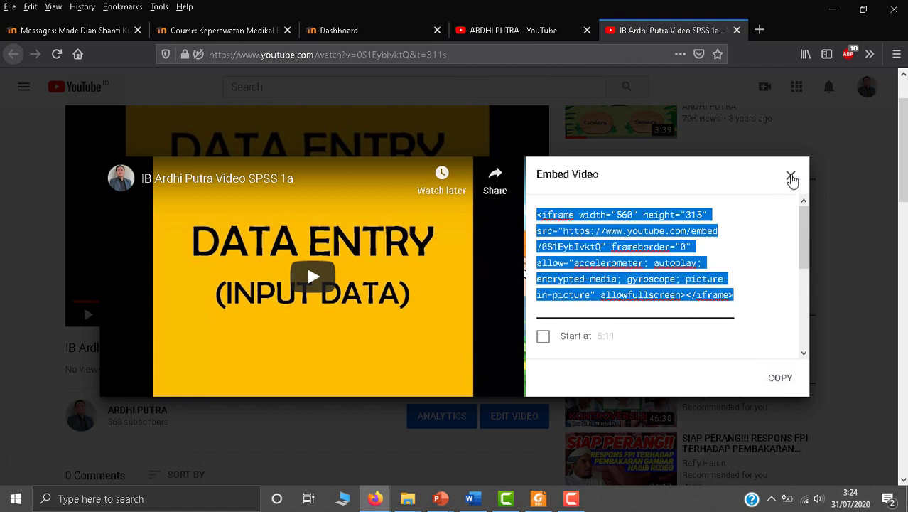
click(792, 178)
Step: Return to the Moodle course window and add a new Label resource to the SPSS Pertemuan ke-1 section
mouse_move(388, 503)
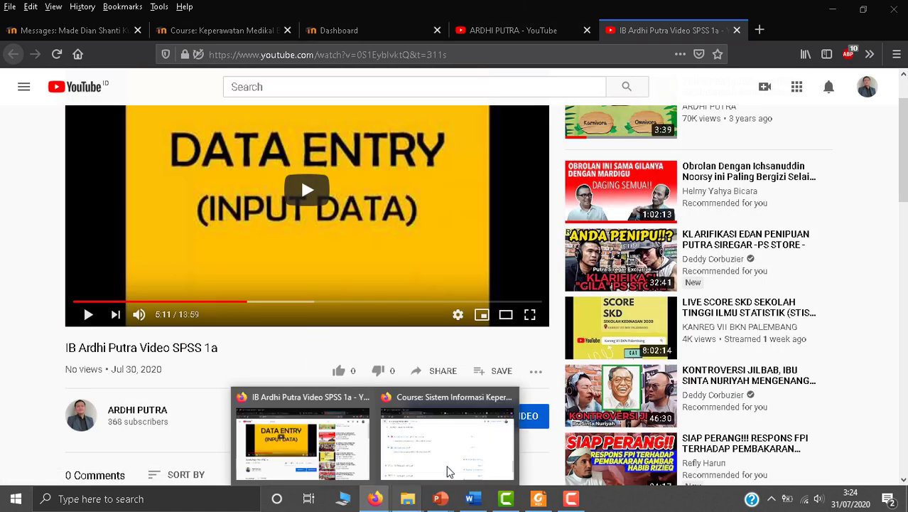
click(475, 451)
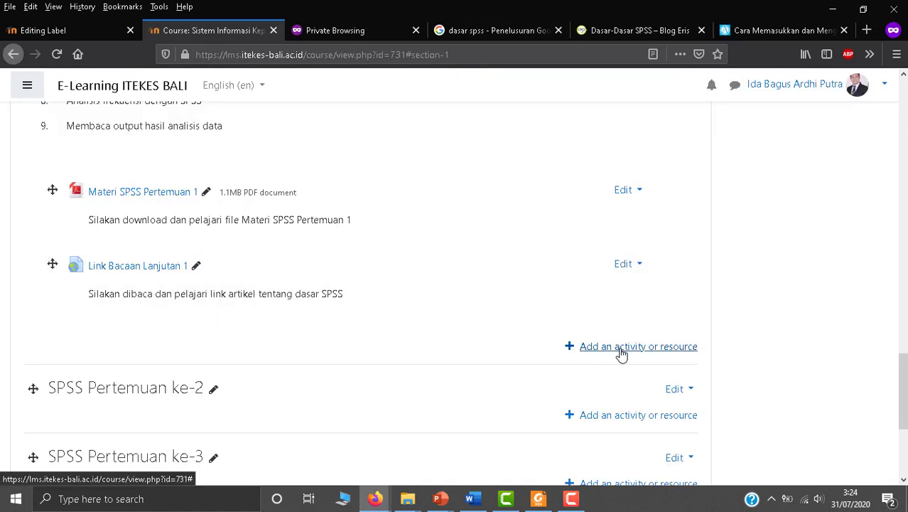
click(622, 352)
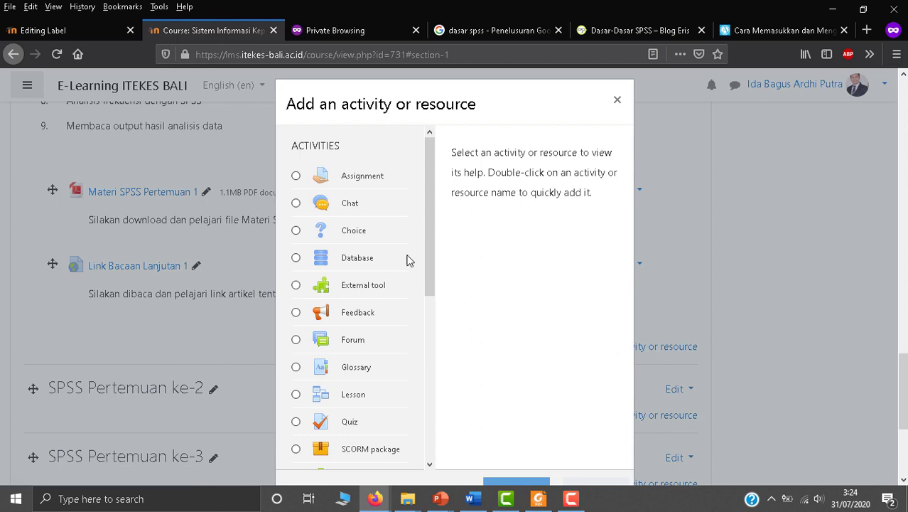
scroll(429, 243, down, 2)
drag(429, 243, 433, 381)
click(350, 402)
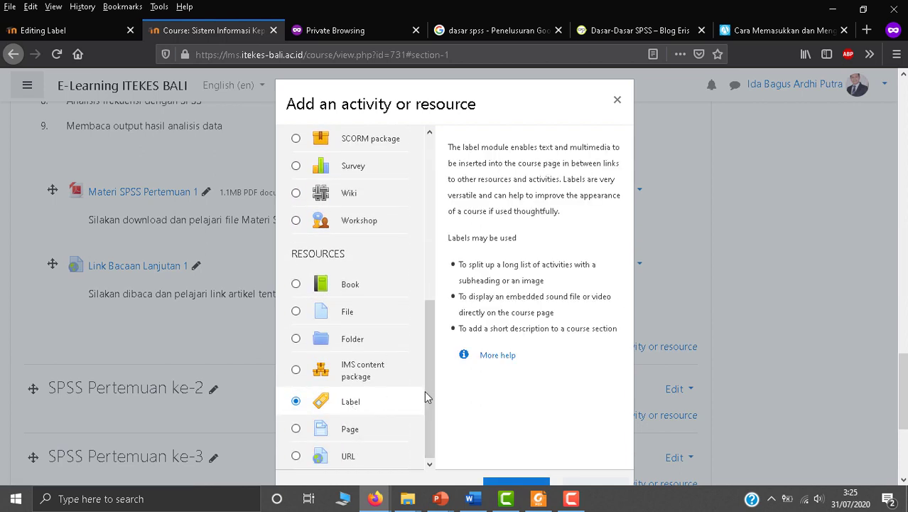
scroll(463, 389, down, 3)
scroll(463, 390, down, 1)
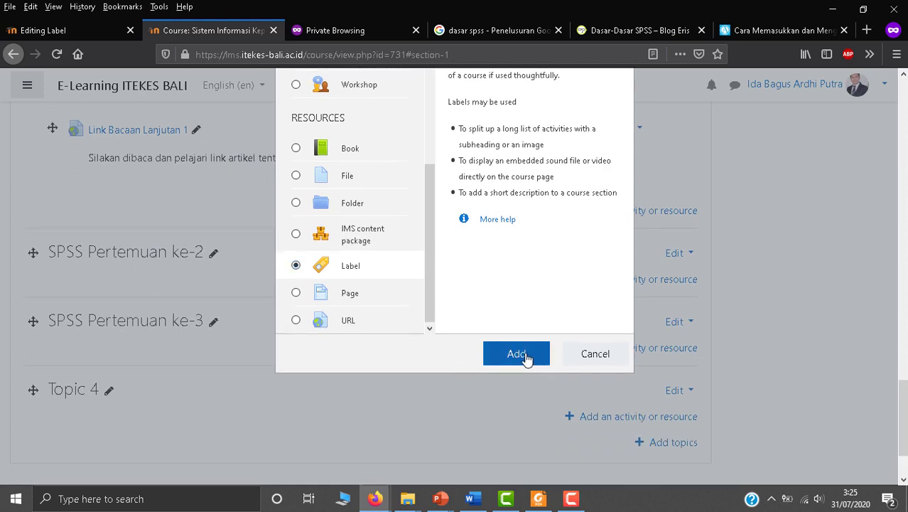
click(517, 354)
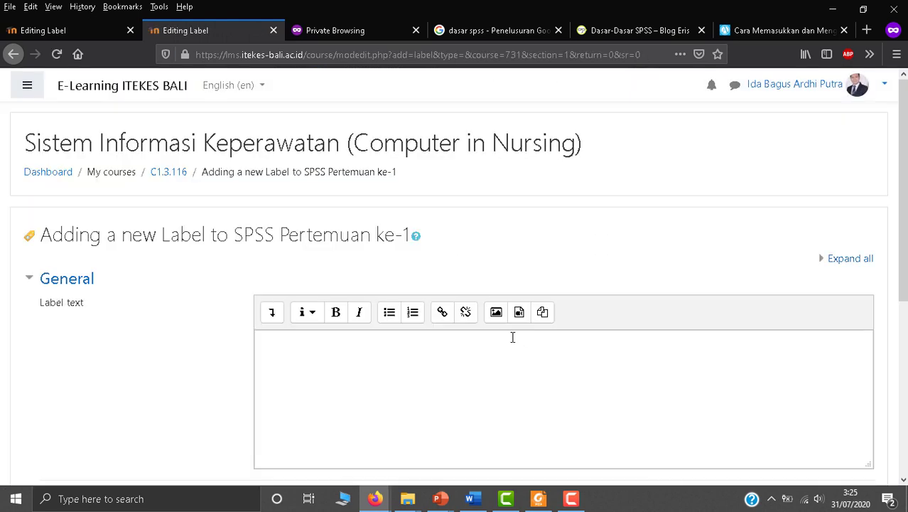
Step: Place the cursor in the label text, switch to Word and copy the sentence introducing the presentation video about basic data analysis with SPSS
scroll(508, 334, down, 1)
scroll(502, 332, down, 3)
click(426, 225)
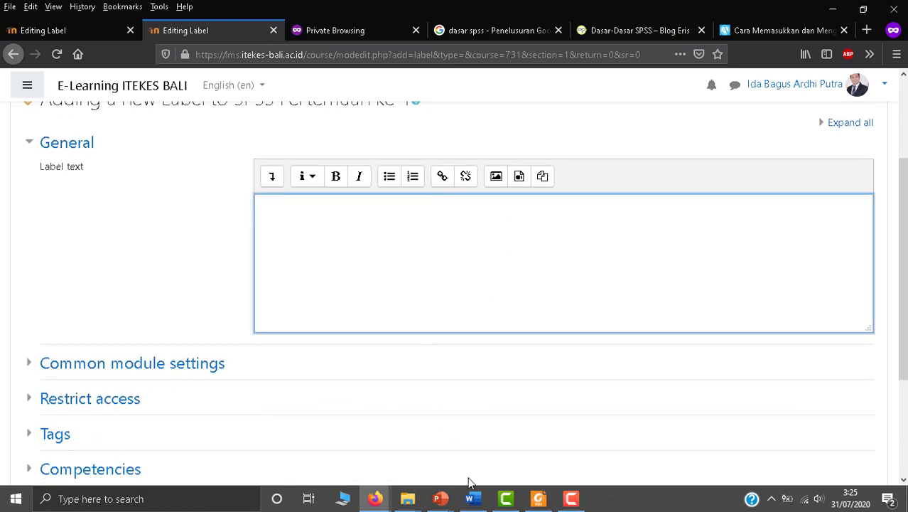
mouse_move(476, 502)
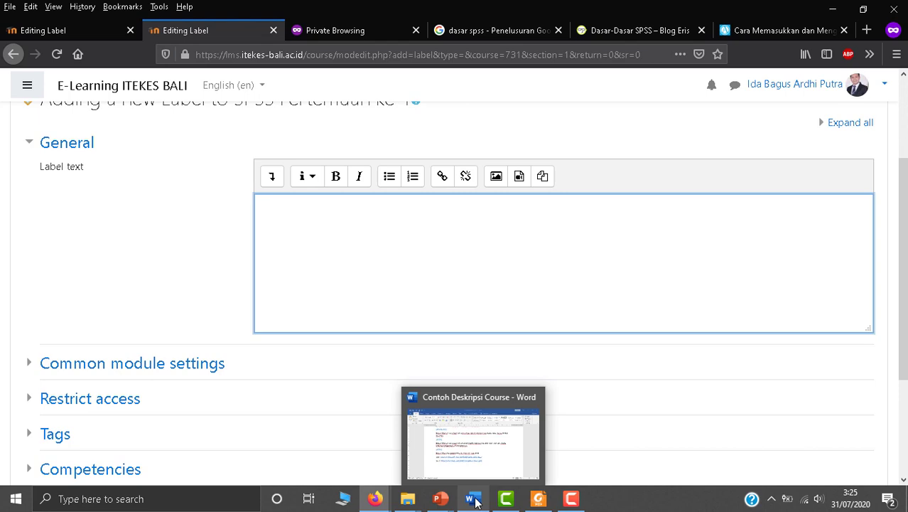
click(474, 458)
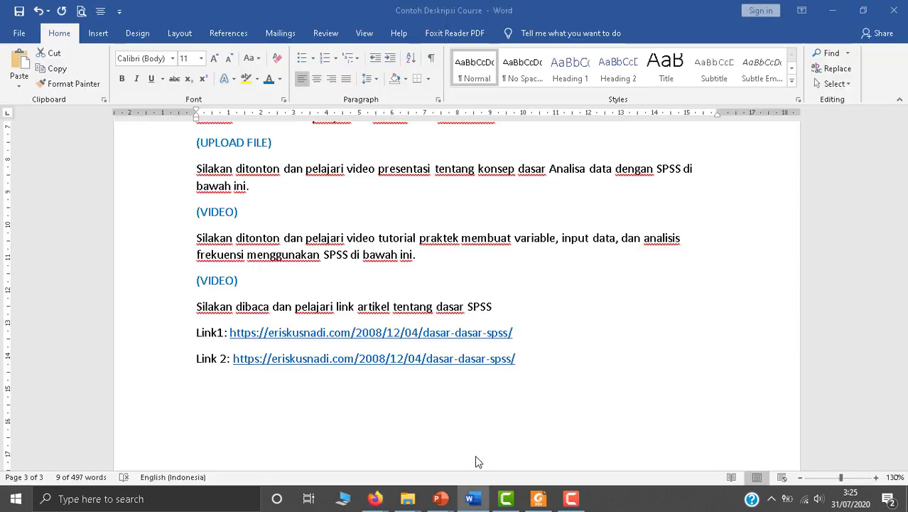
click(249, 256)
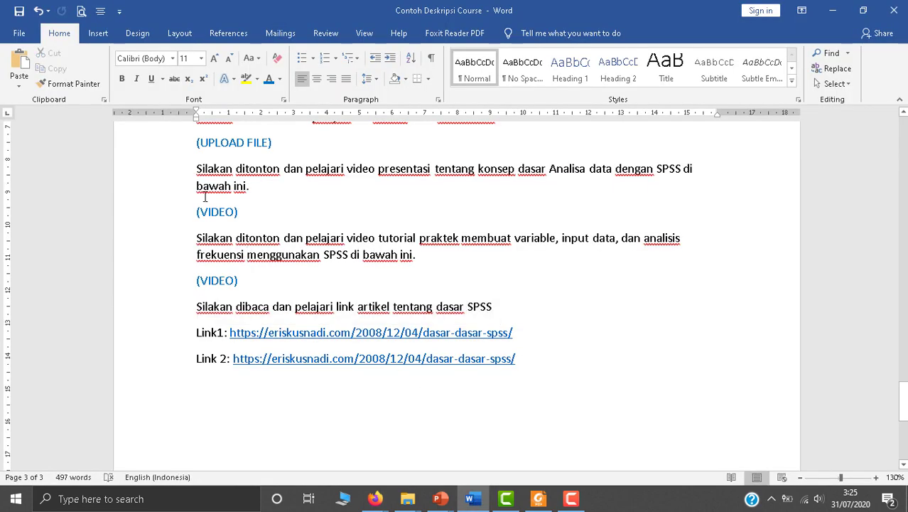
scroll(204, 208, up, 1)
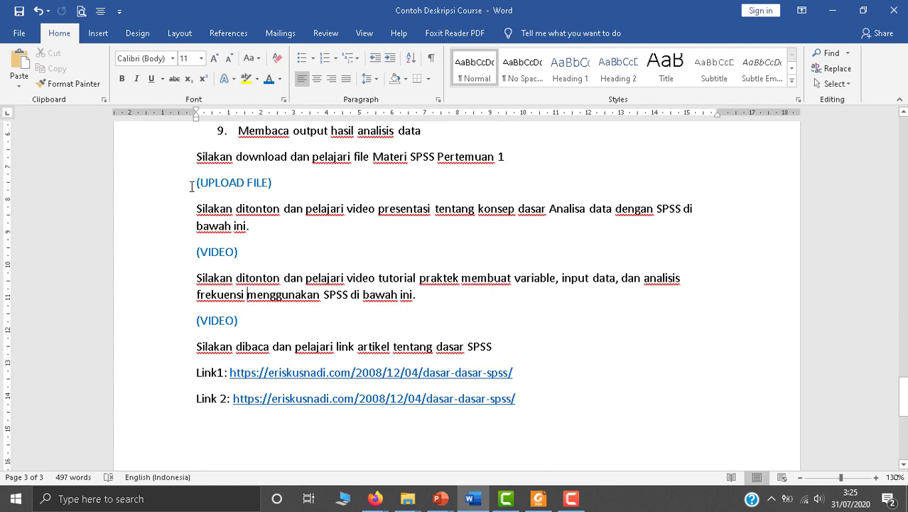
drag(196, 208, 260, 227)
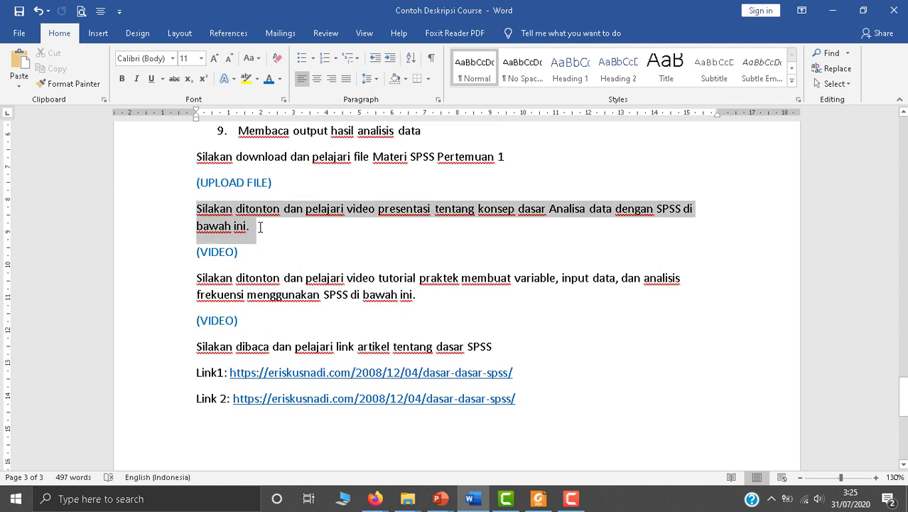
Step: In the Moodle label text, paste "Silakan ditonton dan pelajari video presentasi tentang konsep dasar Analisa data dengan SPSS di bawah ini." and add a new line
click(376, 498)
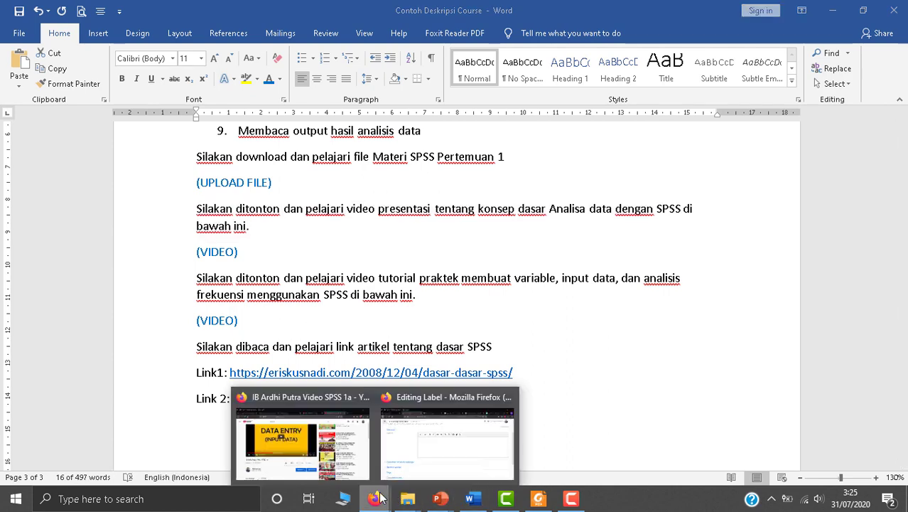
click(431, 449)
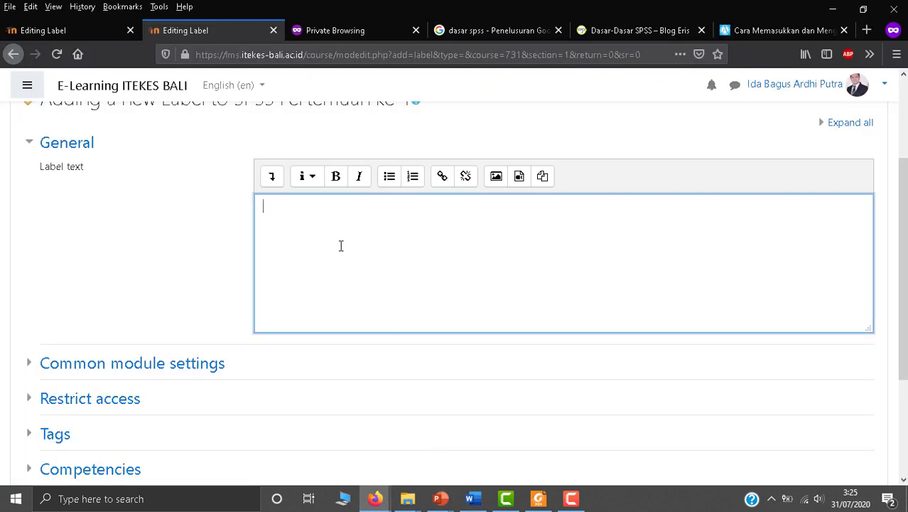
key(ctrl+v)
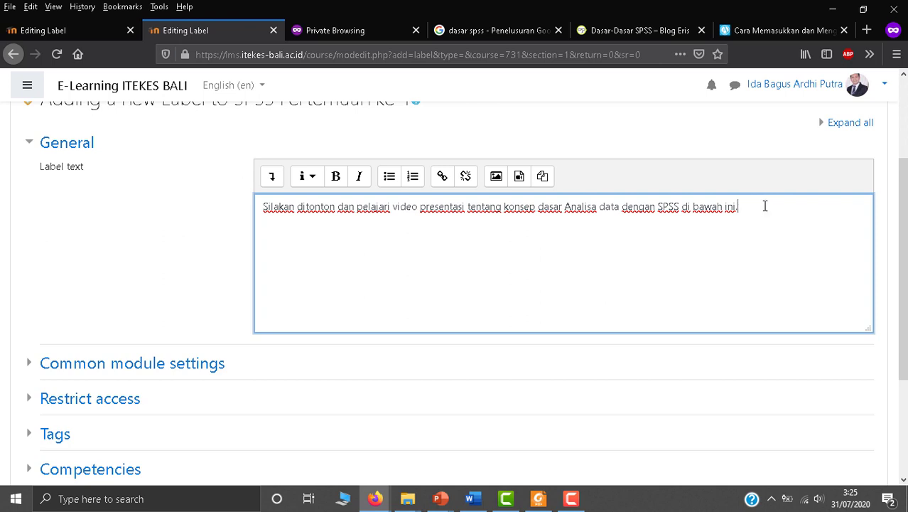
key(Return)
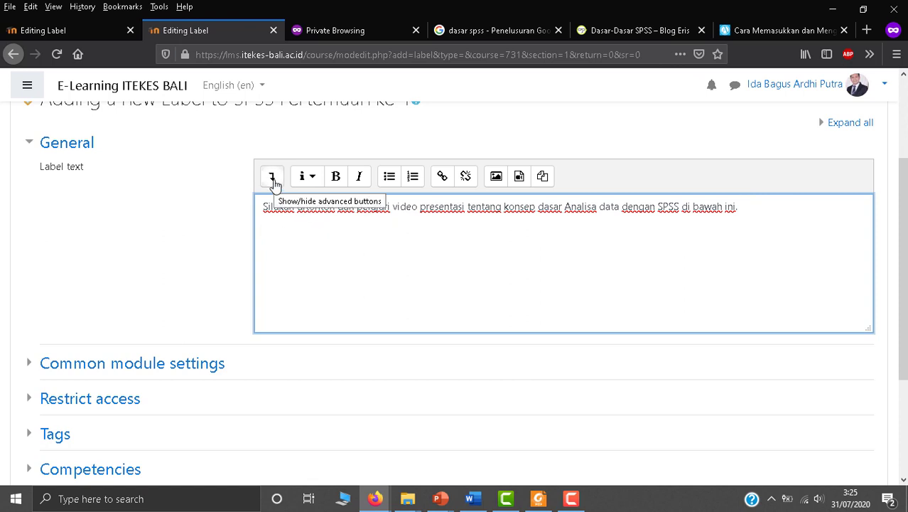
key(ctrl+v)
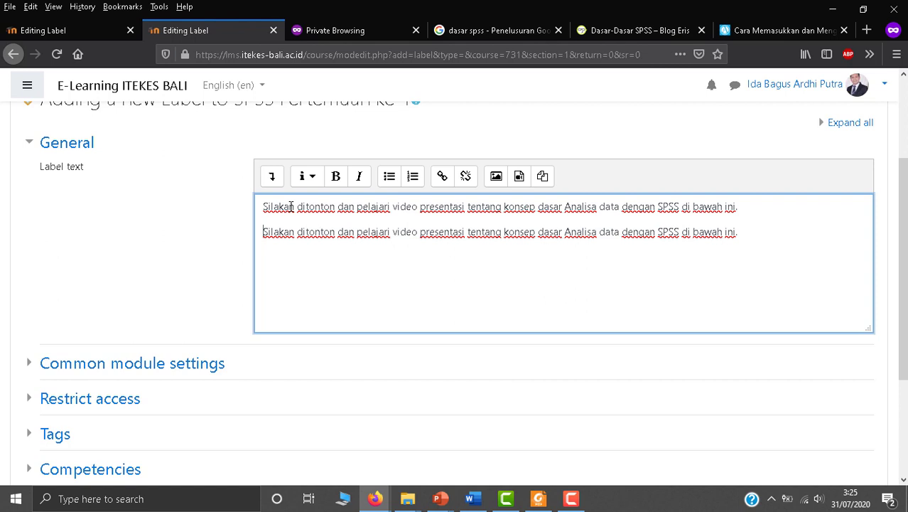
key(ctrl+z)
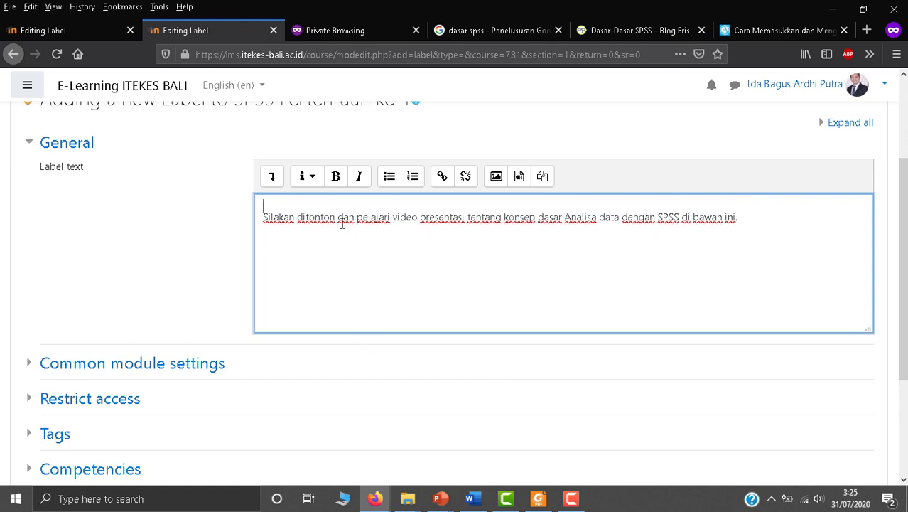
key(ctrl+z)
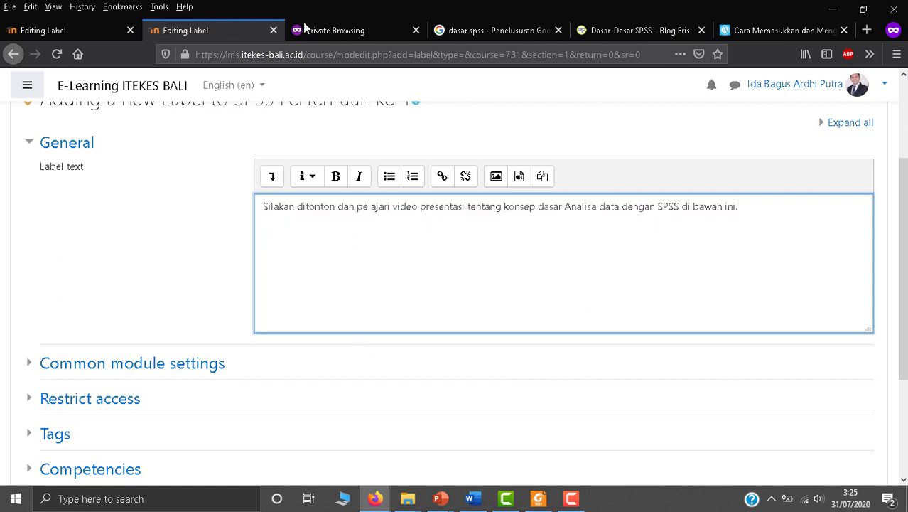
Step: Switch to the YouTube window, copy the SPSS video's embed code again from its sharing options and close the embed dialog
mouse_move(375, 498)
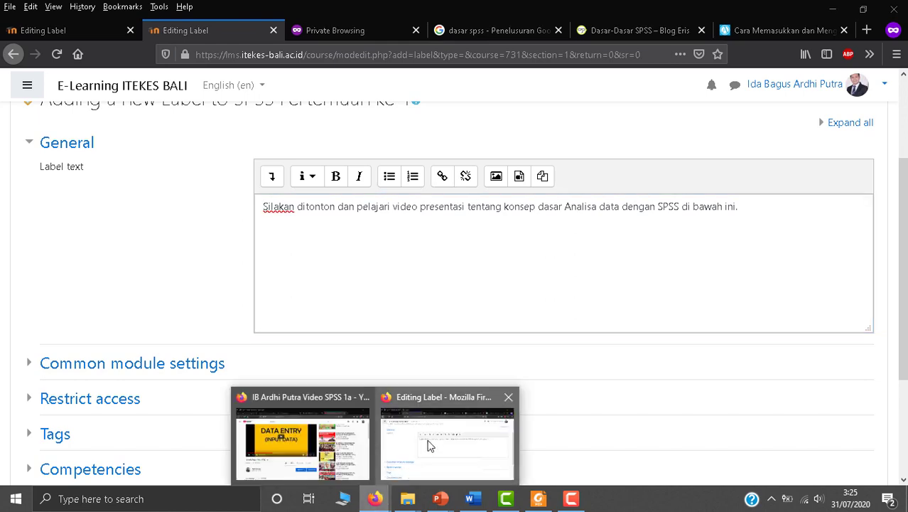
click(305, 433)
click(436, 374)
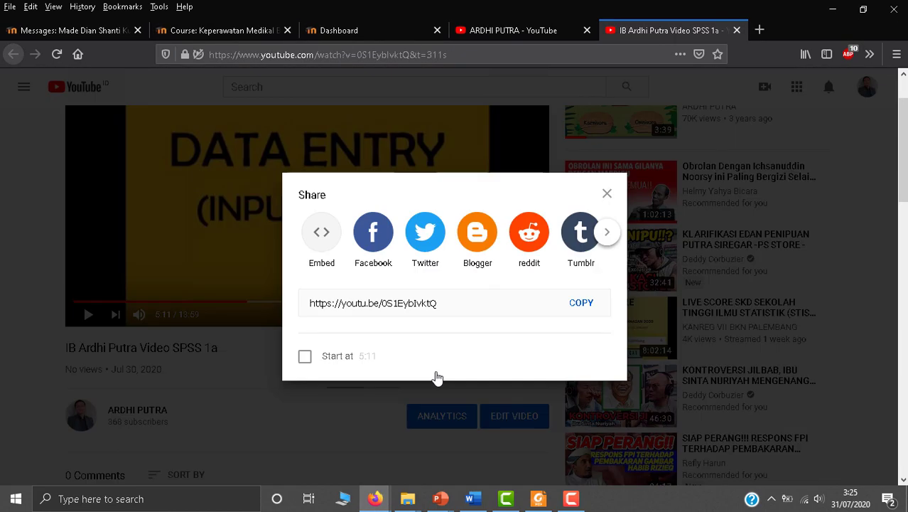
click(318, 238)
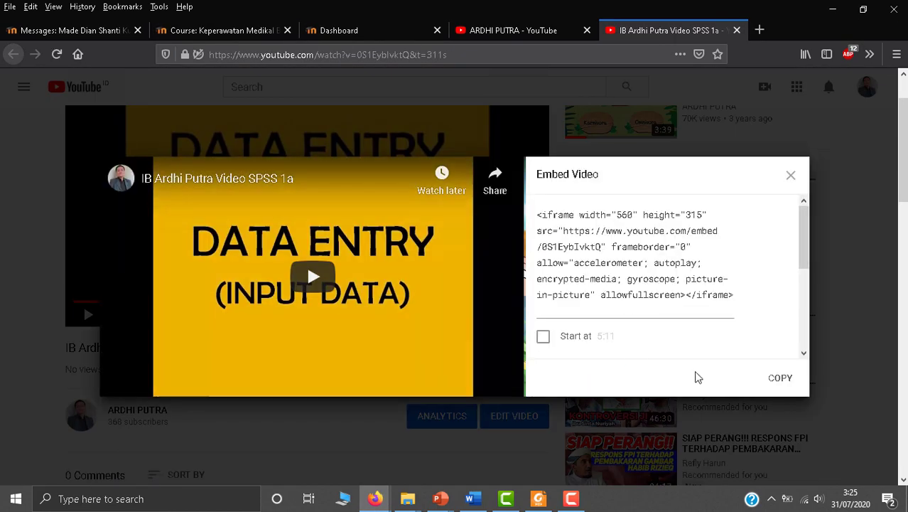
click(781, 380)
click(791, 175)
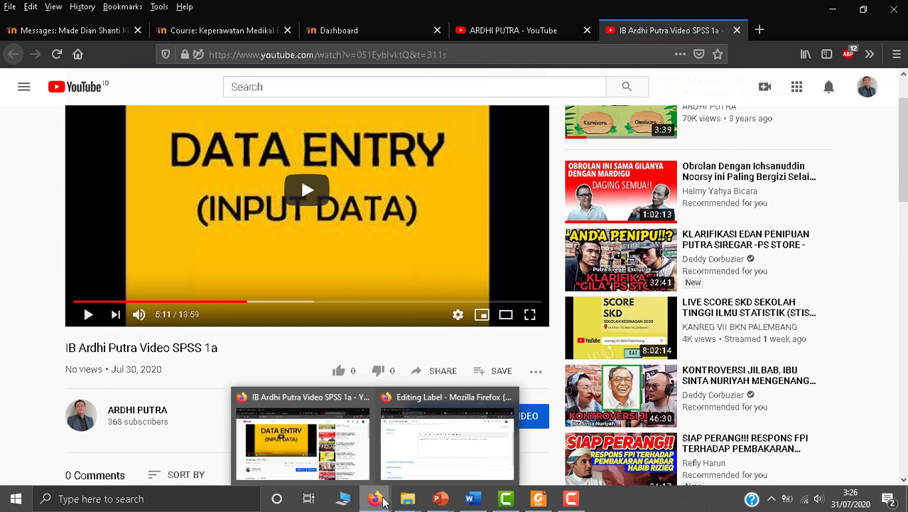
Step: Return to the Moodle label and paste the 560 by 315 iframe embed code below the sentence in its HTML source, then restore the normal editing view
click(437, 462)
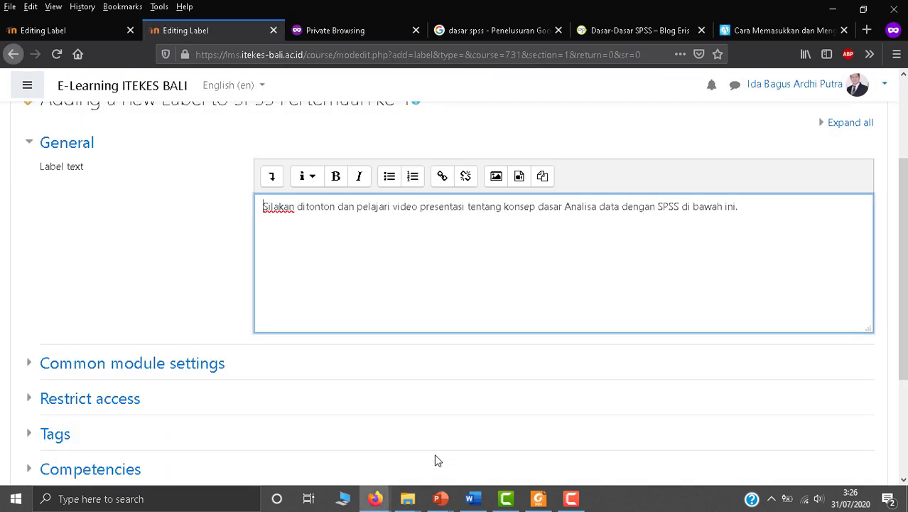
click(272, 178)
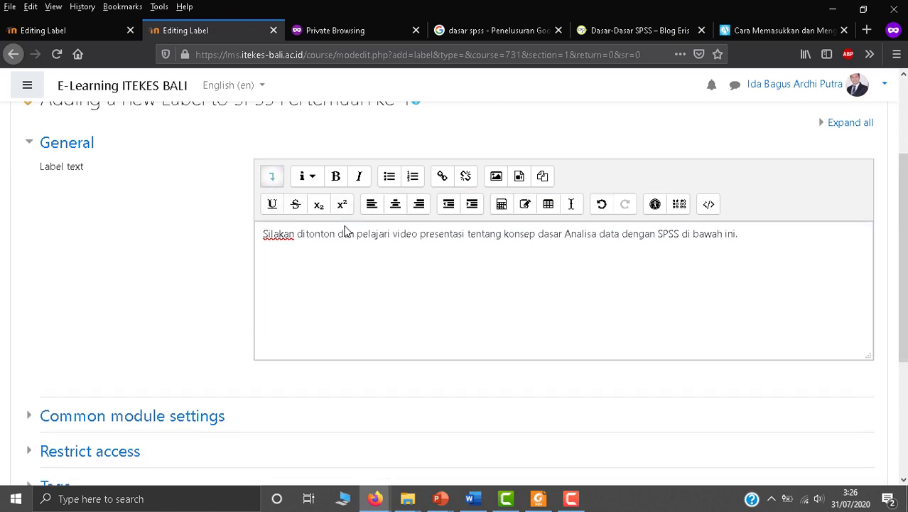
click(708, 206)
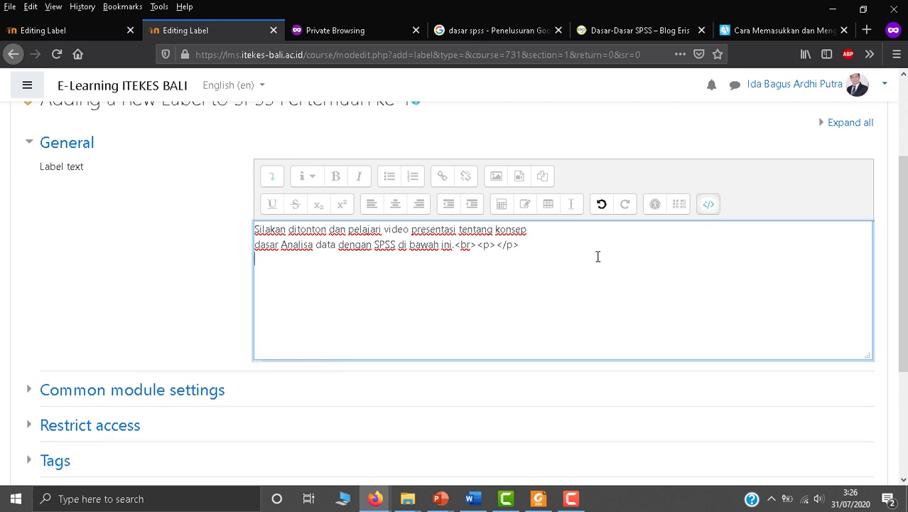
key(ctrl+v)
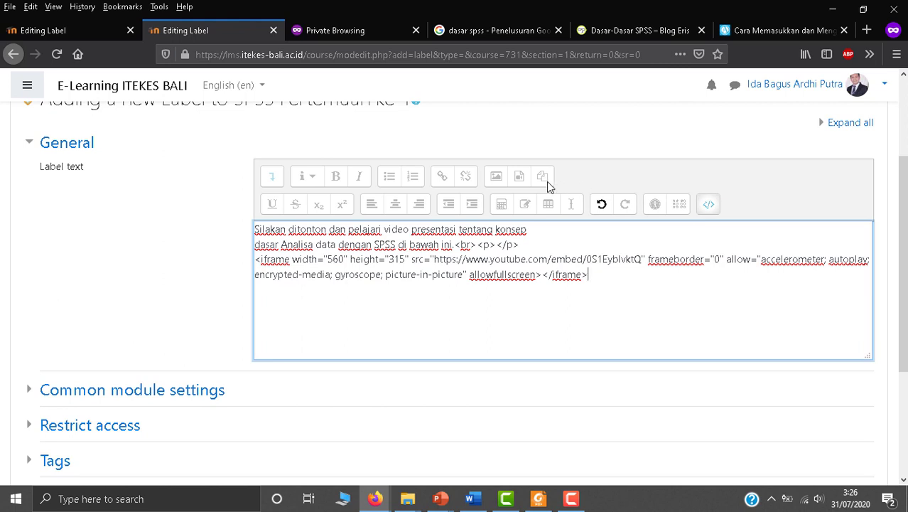
click(710, 209)
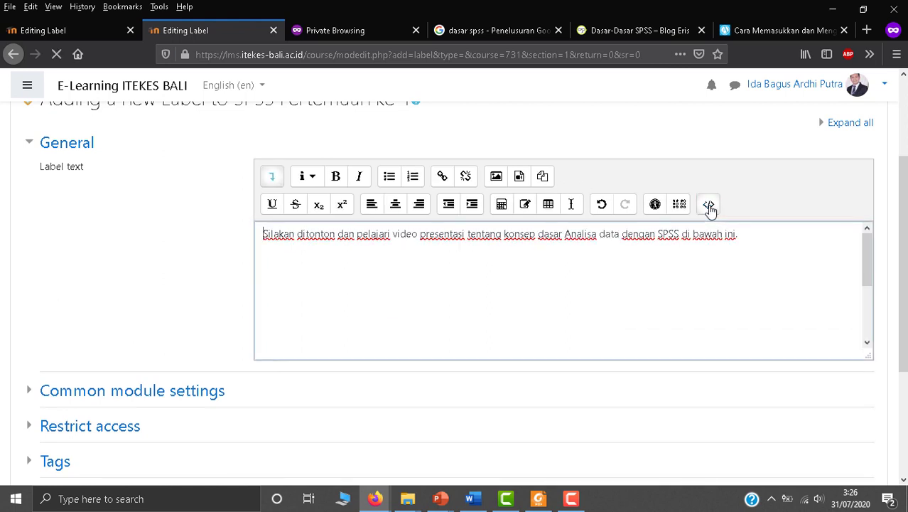
scroll(673, 276, down, 2)
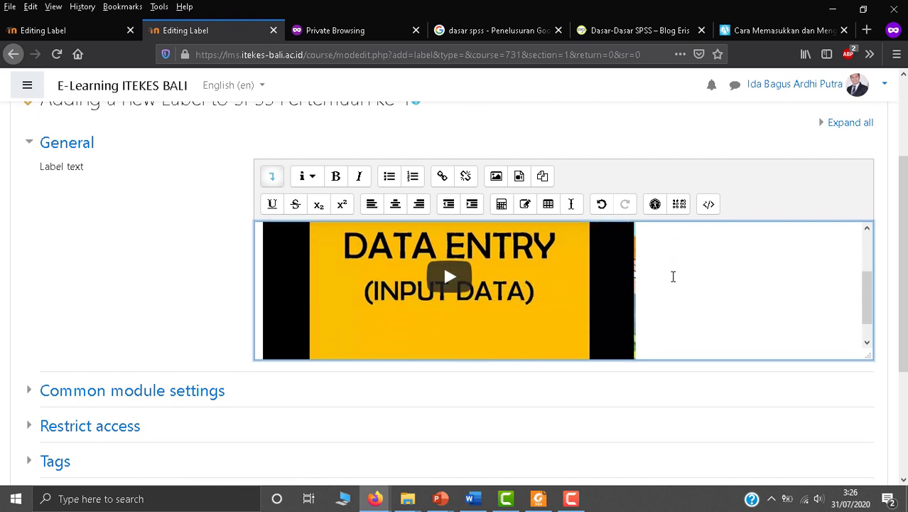
scroll(673, 276, down, 3)
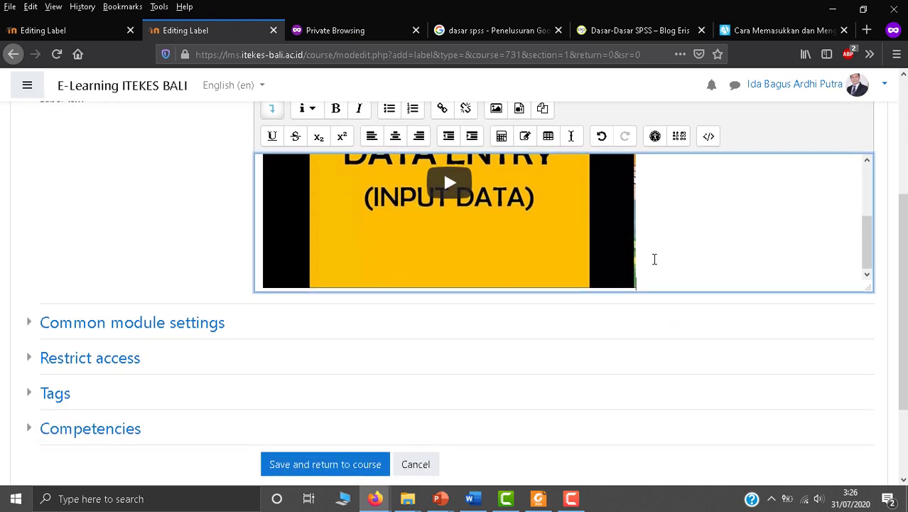
key(BackSpace)
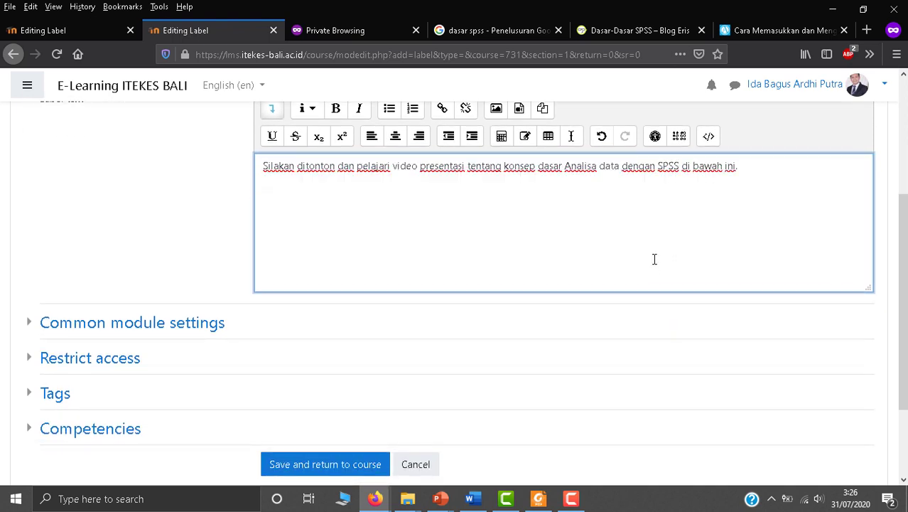
scroll(654, 260, up, 3)
scroll(635, 287, down, 3)
key(ctrl+z)
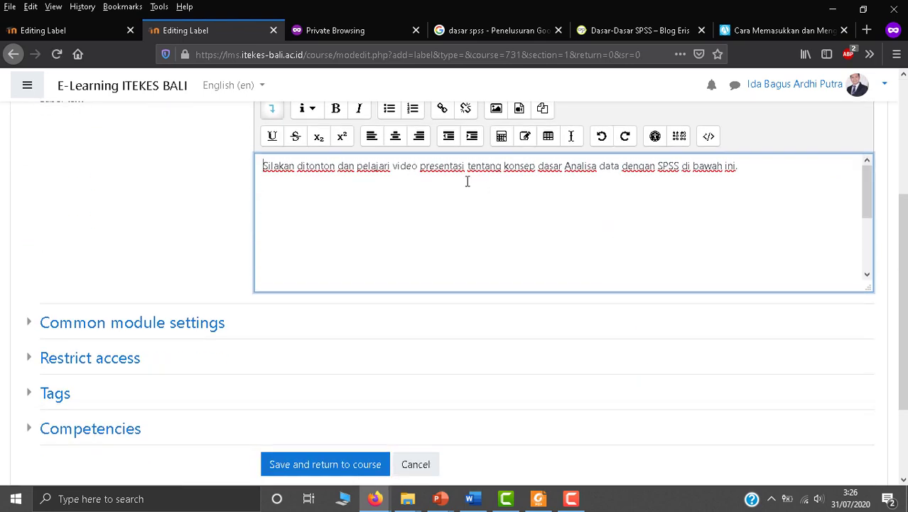
Step: Save the label with the introductory sentence and embedded video, returning to the course page
scroll(644, 257, down, 3)
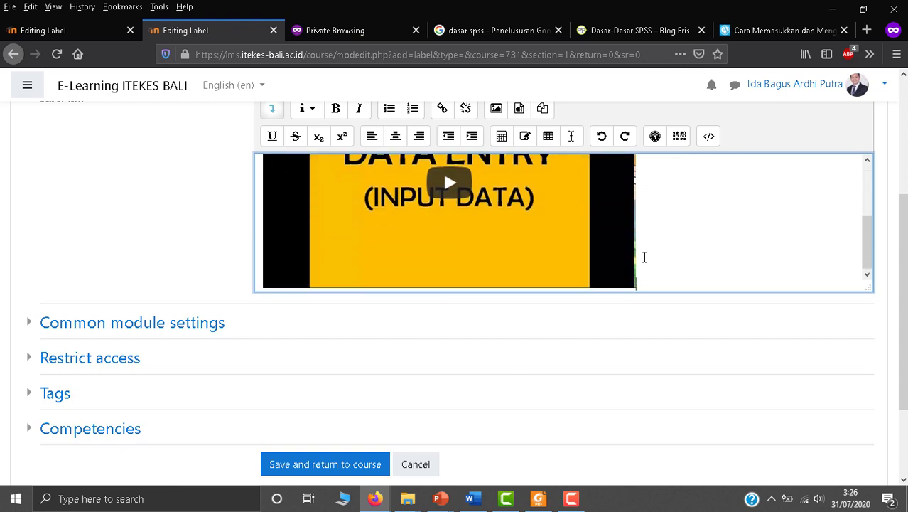
scroll(177, 361, down, 3)
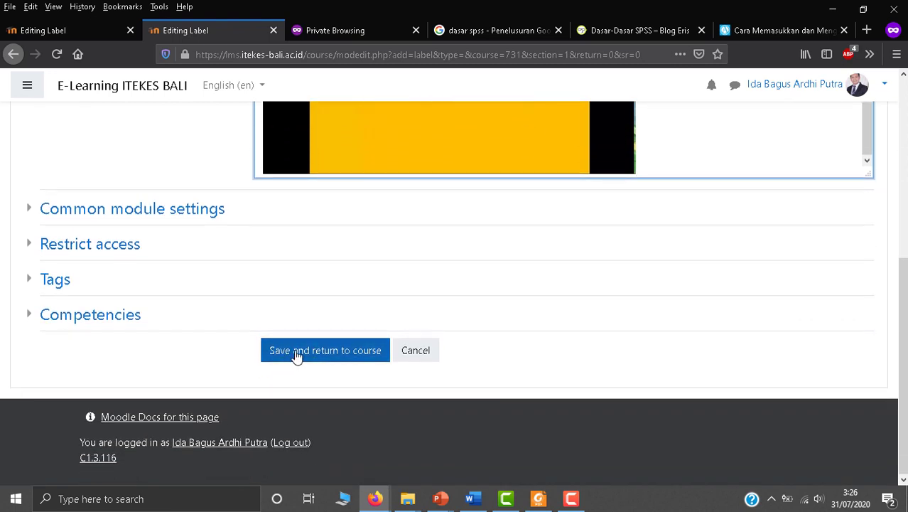
click(334, 355)
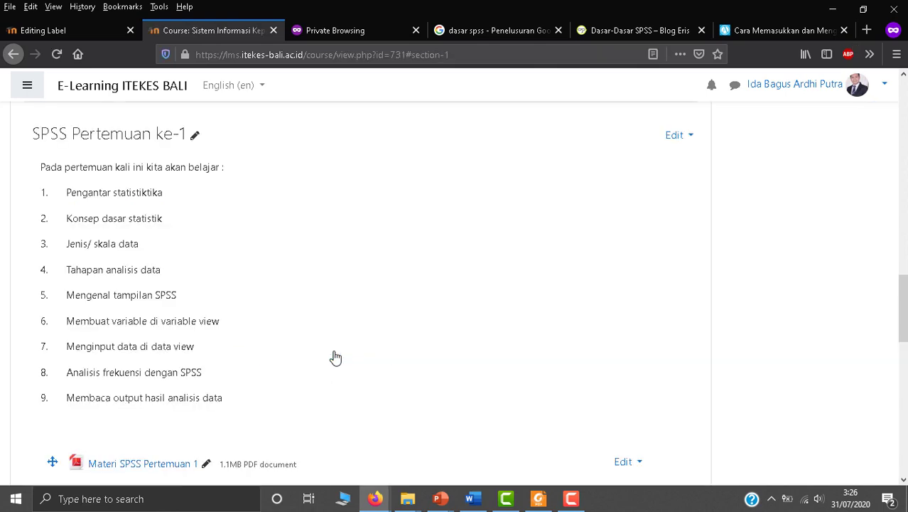
Step: Play the embedded video in the new label of the SPSS Pertemuan ke-1 section and set the system volume to 36
scroll(337, 362, down, 6)
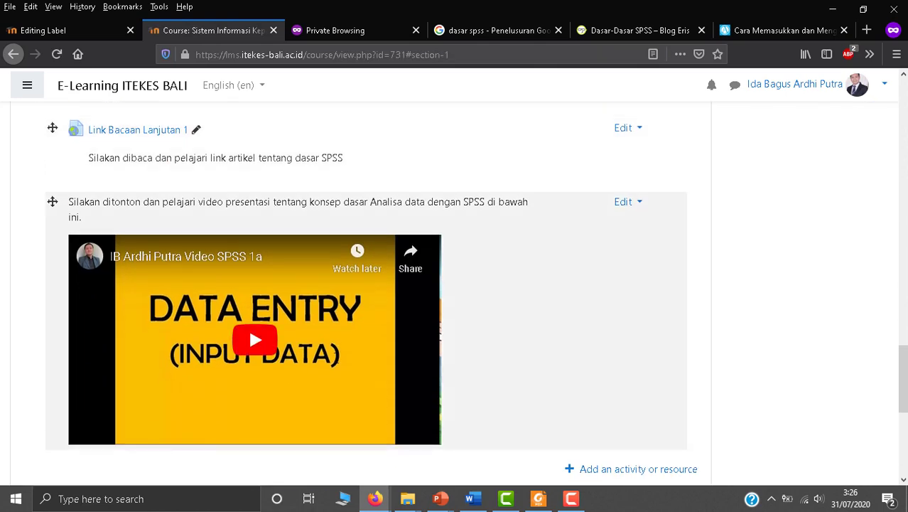
scroll(240, 270, down, 1)
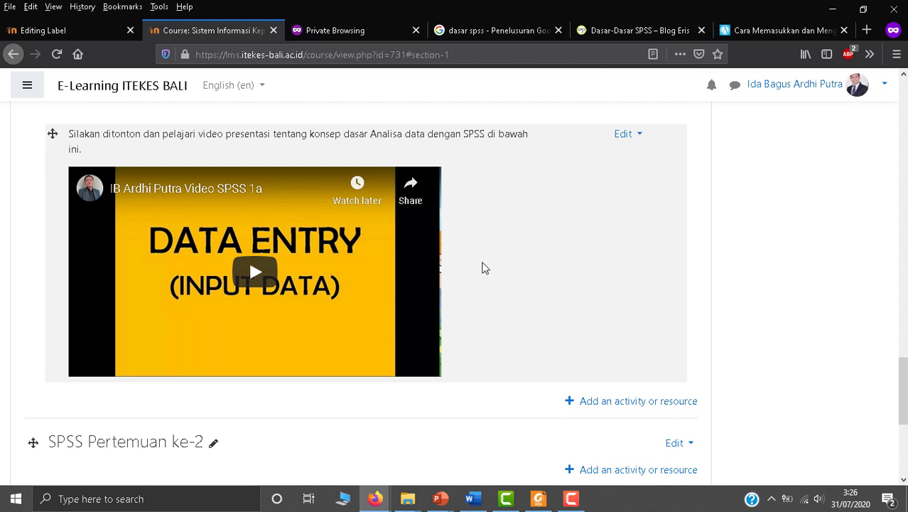
scroll(138, 235, up, 1)
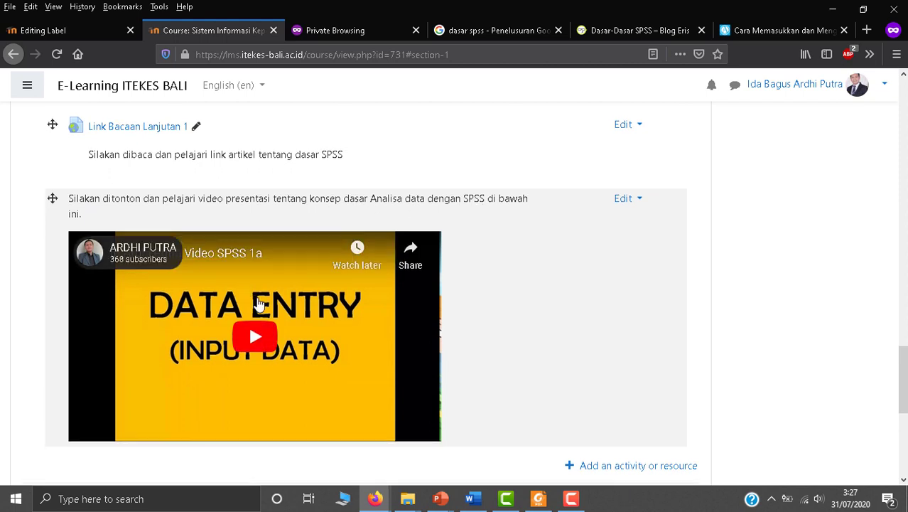
scroll(254, 272, down, 2)
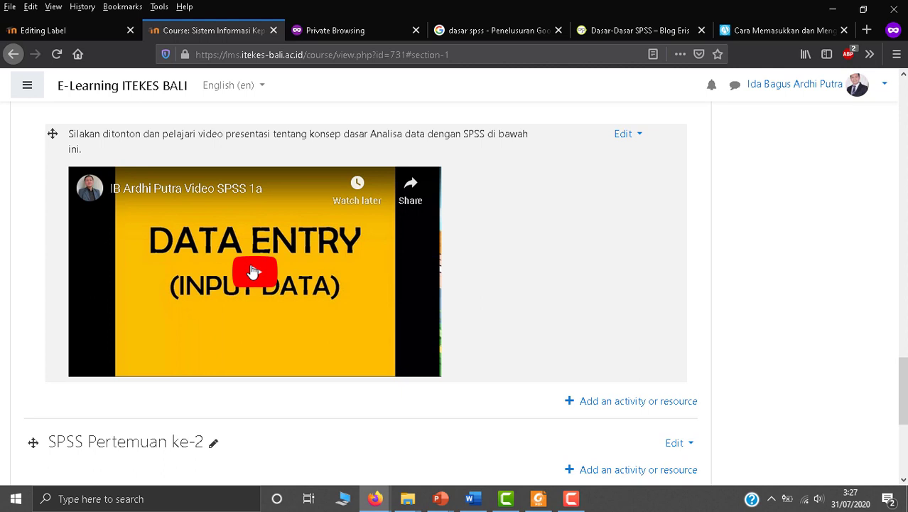
click(253, 272)
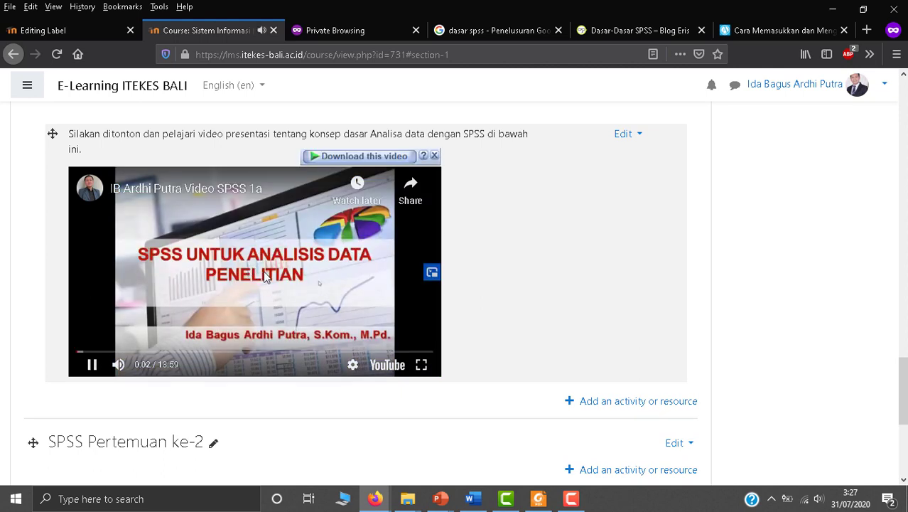
key(XF86AudioLowerVolume)
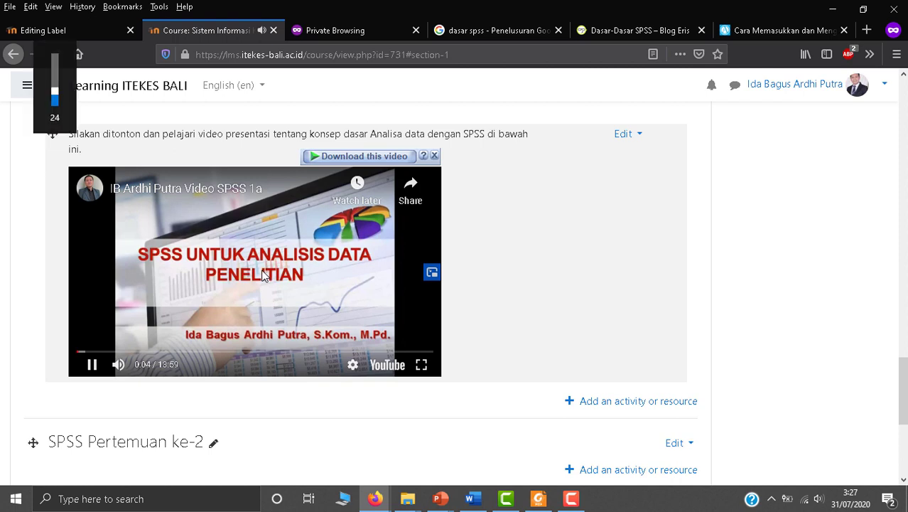
key(XF86AudioRaiseVolume)
key(XF86AudioRaiseVolume)
key(XF86AudioRaiseVolume)
key(XF86AudioRaiseVolume)
key(XF86AudioRaiseVolume)
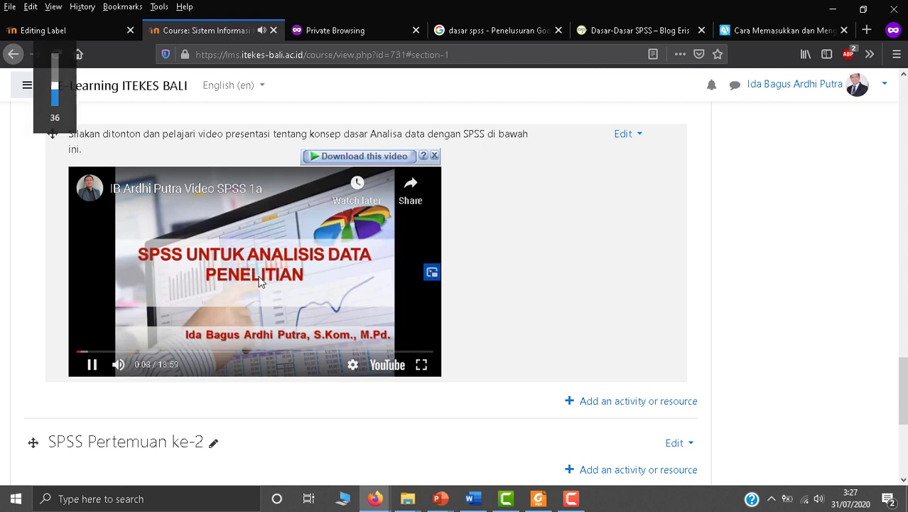
Step: Pause the embedded video, dismiss its suggested videos and open it on YouTube
click(298, 299)
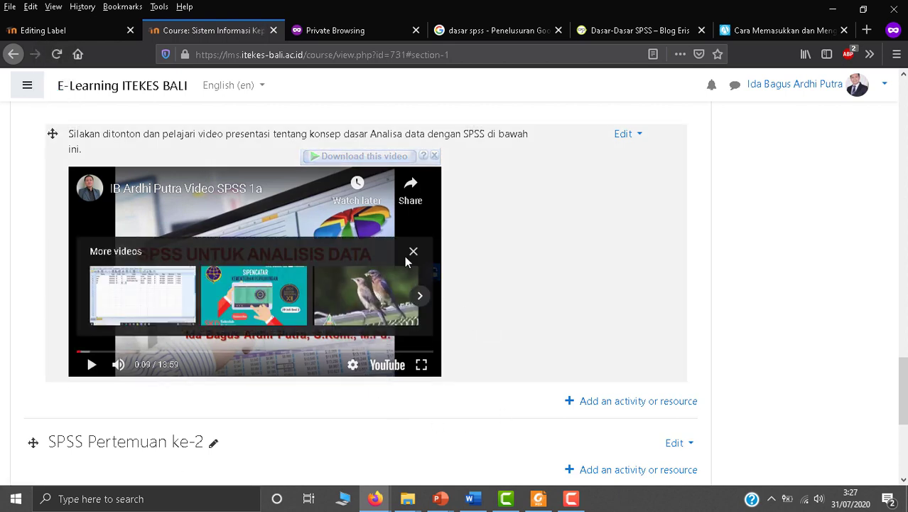
click(412, 253)
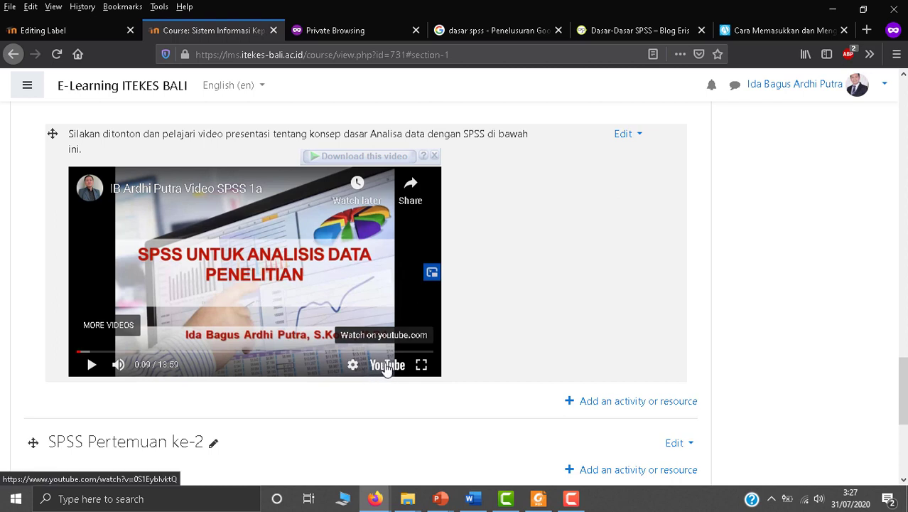
click(387, 367)
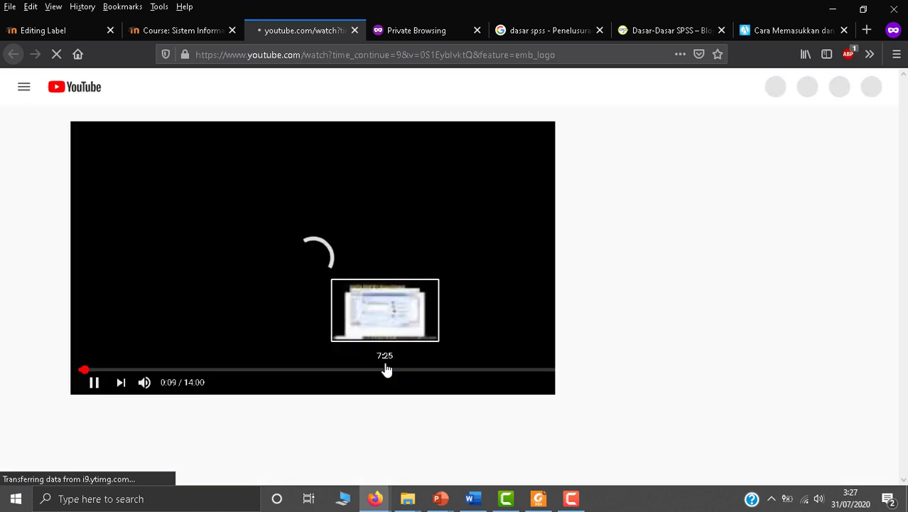